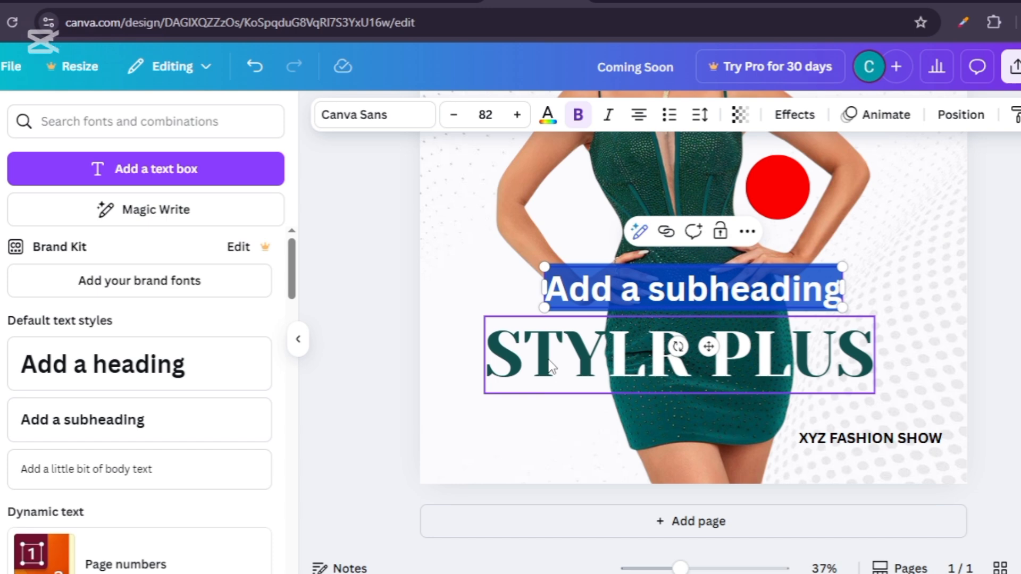
Enter TICKET and $45 on two lines in the new subheading and place it at size 41 beneath the left end of STYLR PLUS
text(TICKET)
key(Return)
text(45)
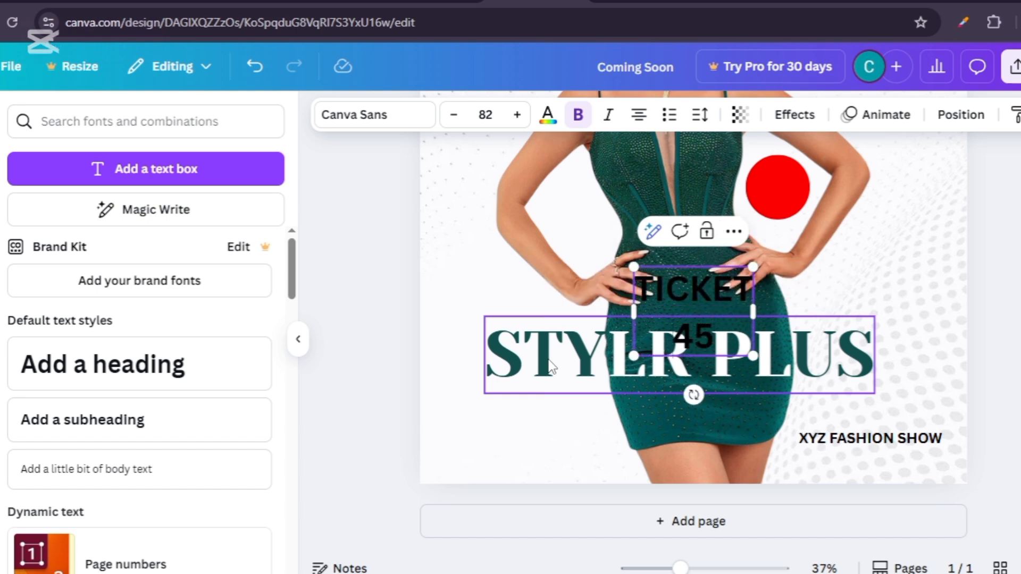
key(Left)
key(Left)
text($)
drag(753, 267, 694, 311)
drag(679, 395, 571, 485)
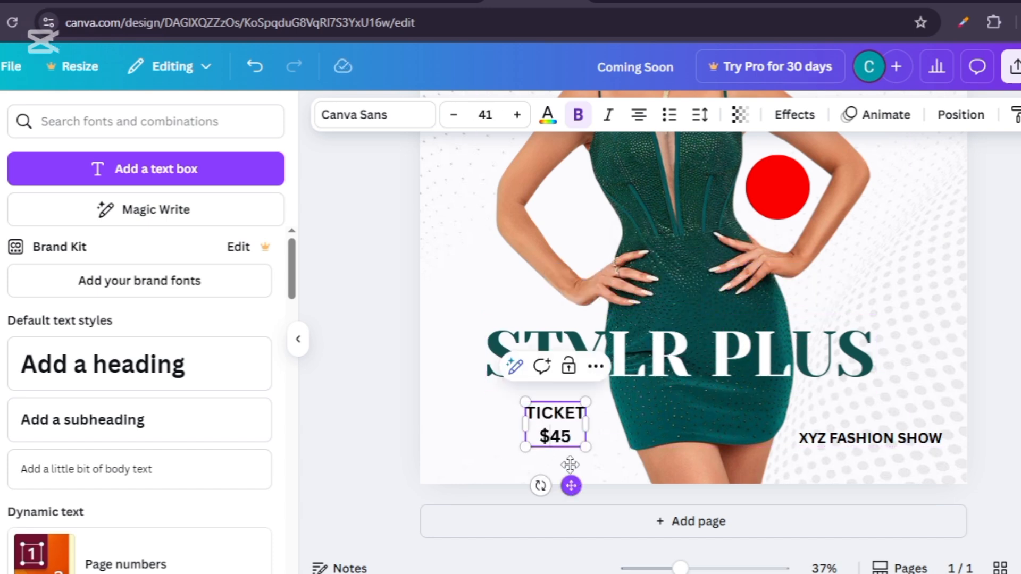
Colour the word TICKET red in the ticket price text
double_click(556, 413)
click(548, 115)
click(162, 237)
click(335, 271)
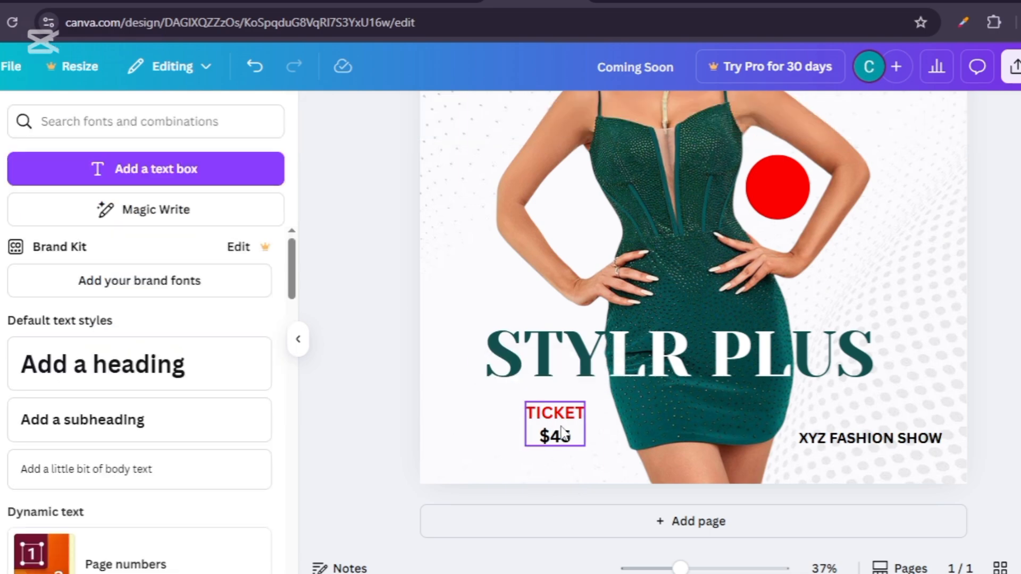
Duplicate the ticket price text, move the copy above STYLR PLUS near the poster's left edge, and select all its text
click(563, 430)
key(ctrl+d)
drag(577, 490, 484, 339)
double_click(473, 288)
key(ctrl+a)
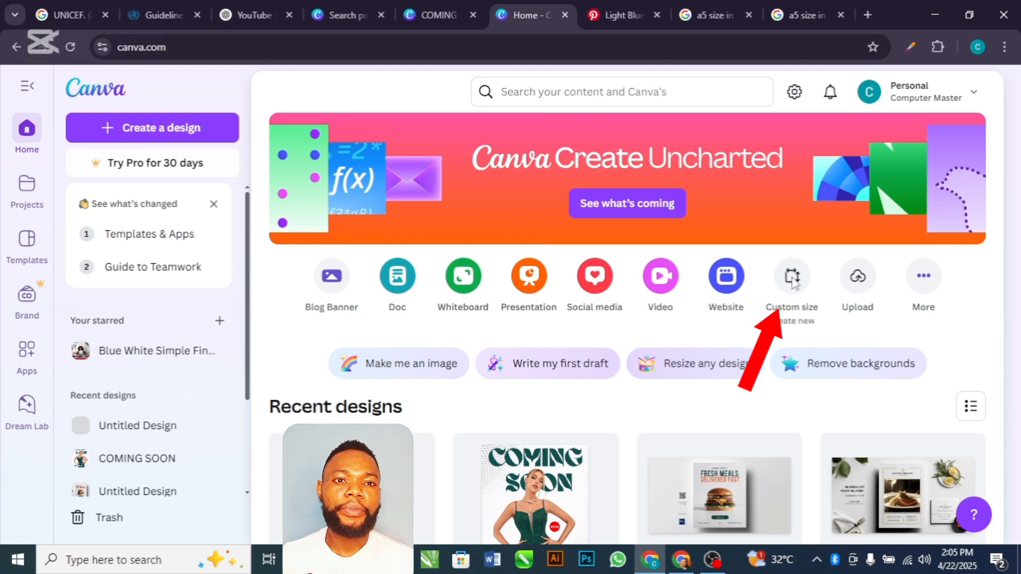
Create a new custom-size design 1748 px wide and 2480 px high
click(793, 277)
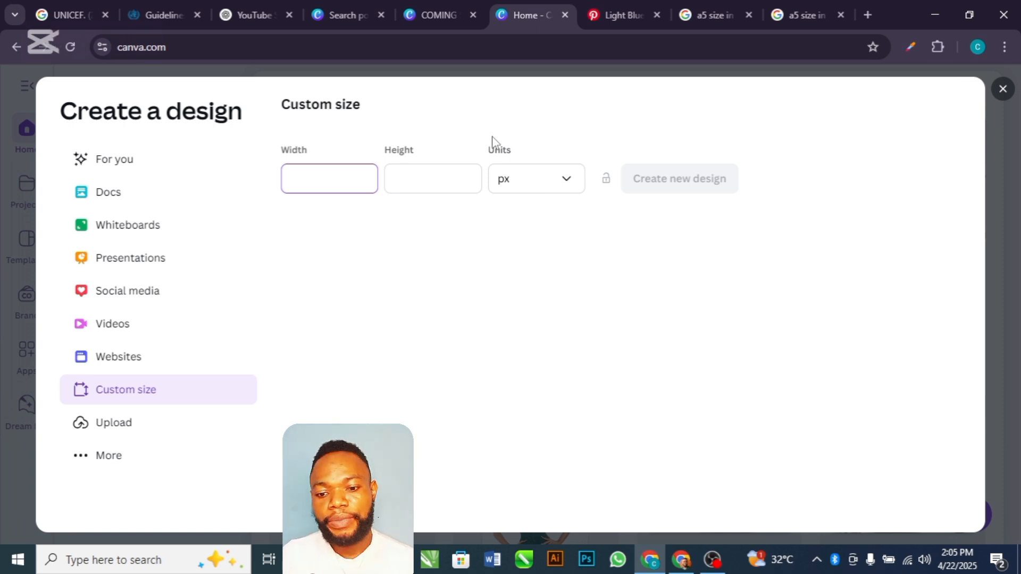
click(691, 17)
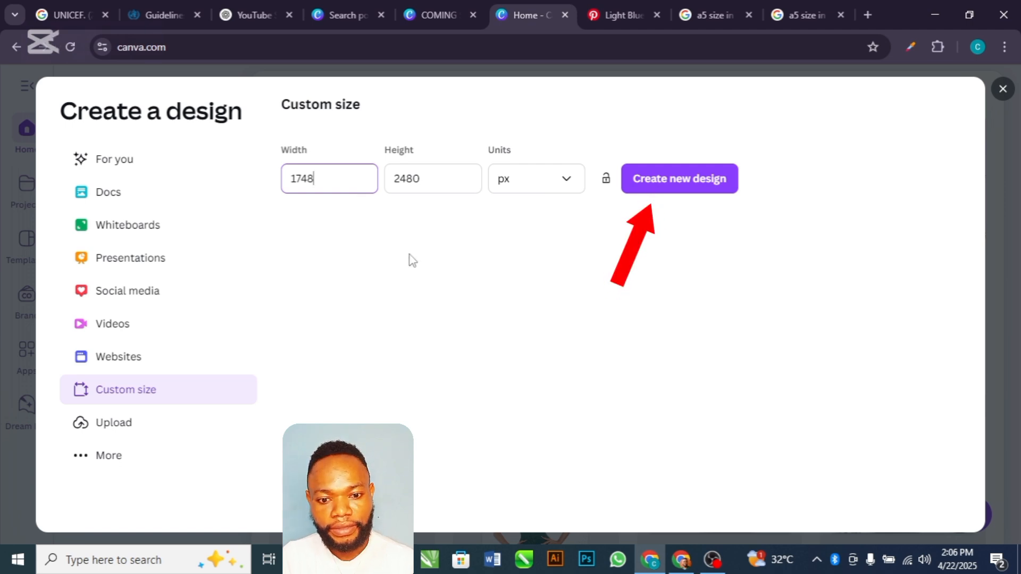
click(668, 182)
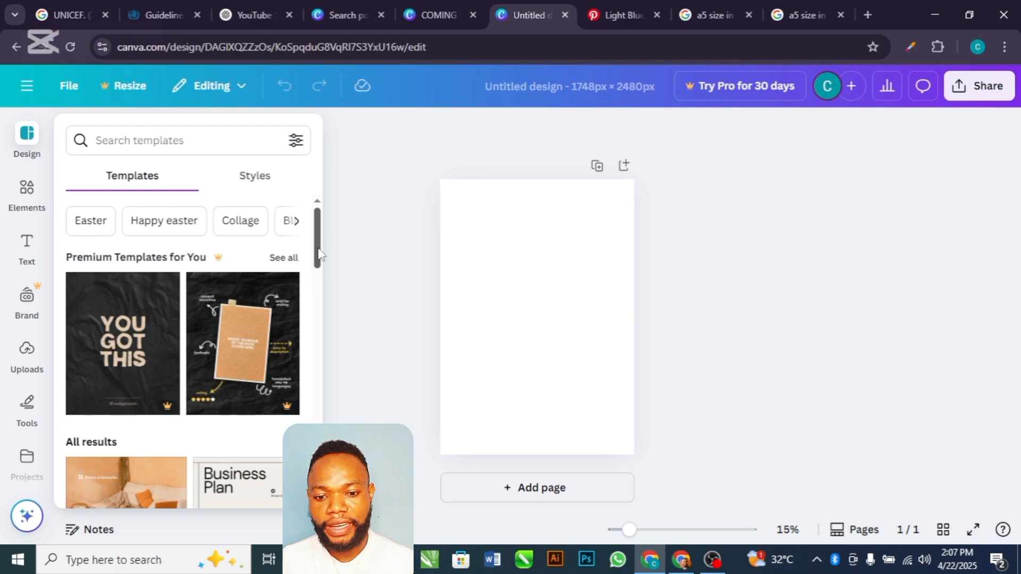
Look through the design templates and view the Pinterest photo of the model in the dark green dress, returning to the blank design
drag(320, 254, 319, 363)
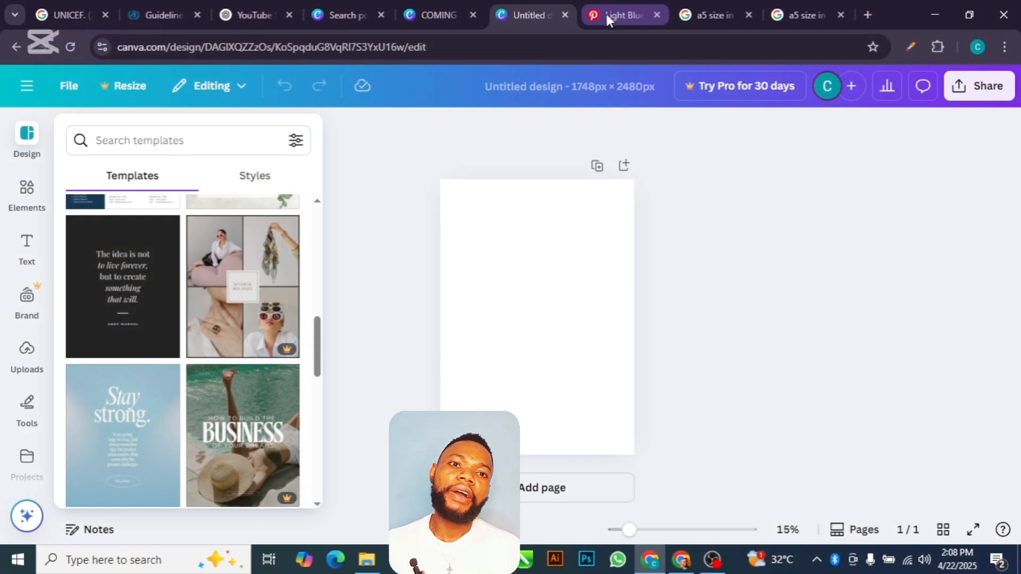
click(607, 14)
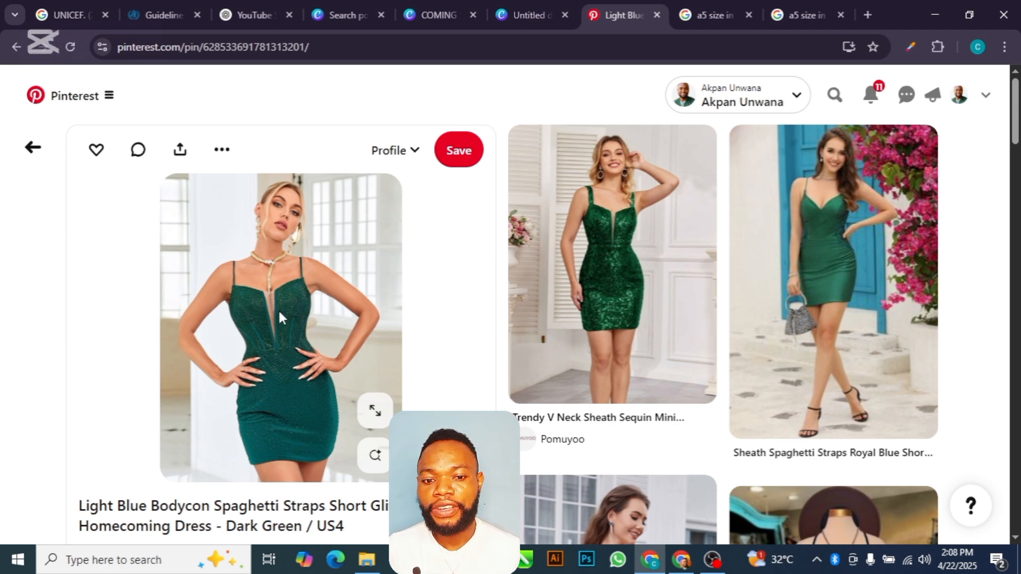
click(267, 330)
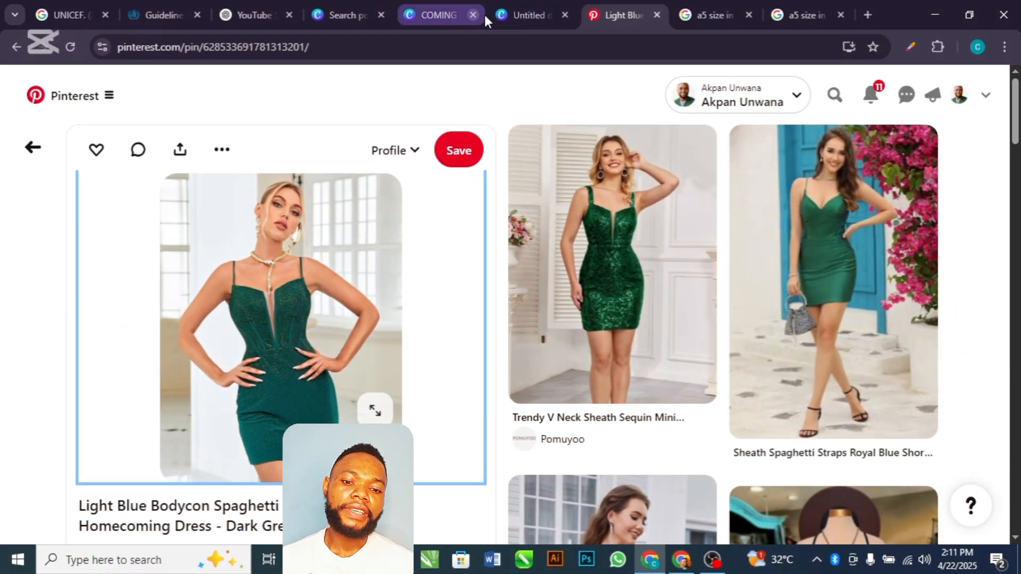
click(502, 15)
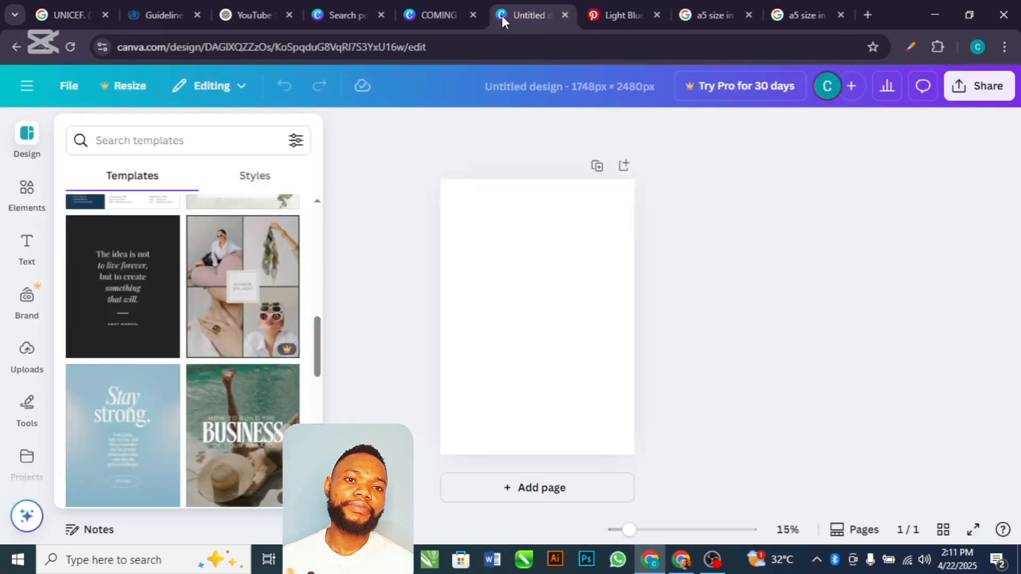
click(377, 248)
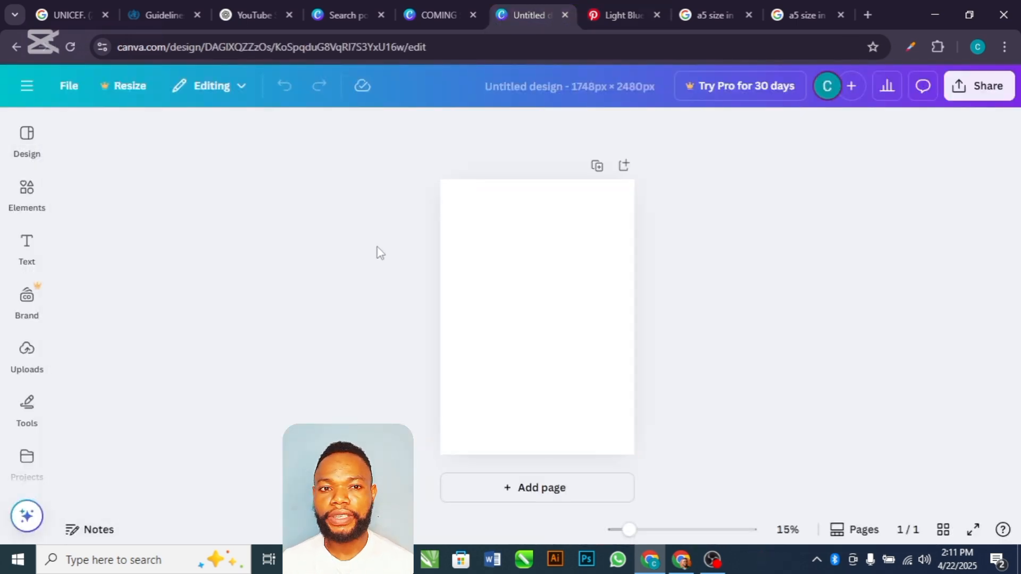
click(27, 351)
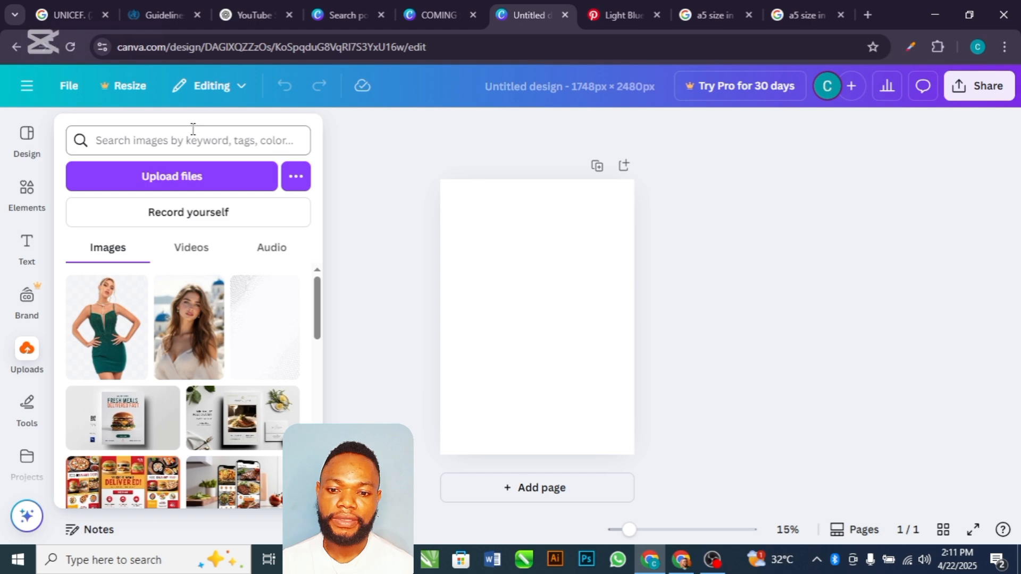
click(171, 181)
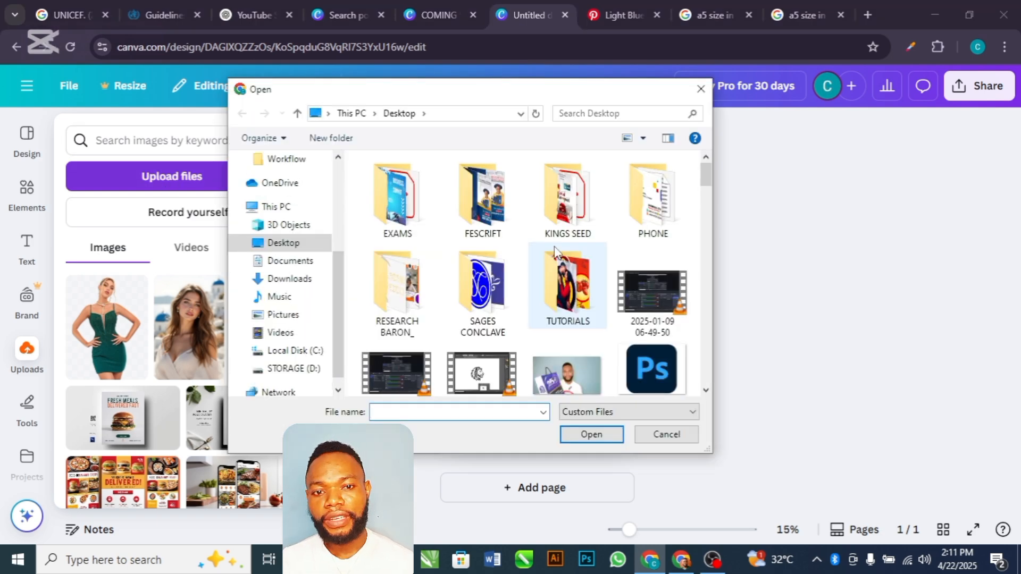
click(701, 89)
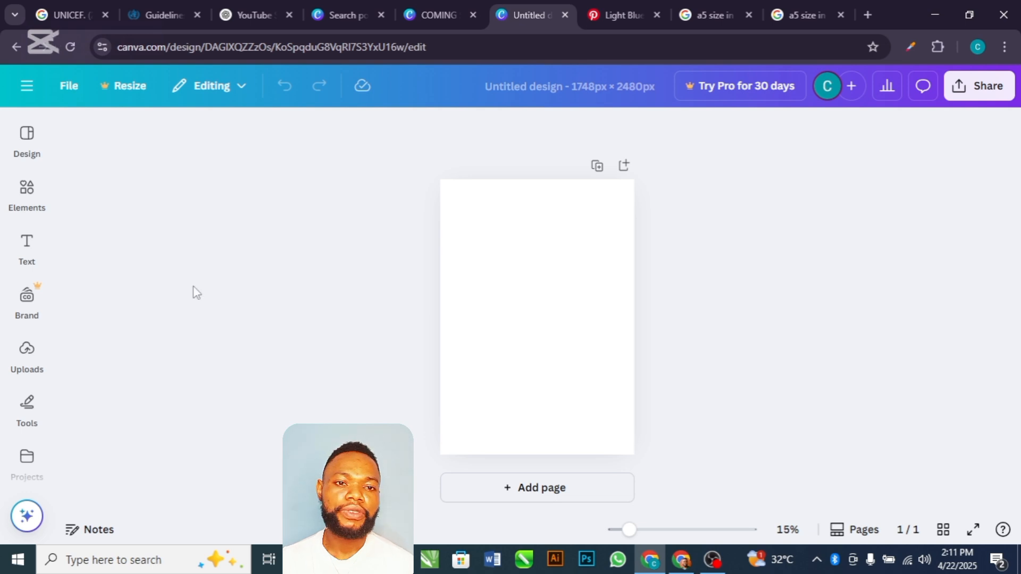
Place the uploaded white halftone-dot background on the page and enlarge it to cover the whole page
click(27, 351)
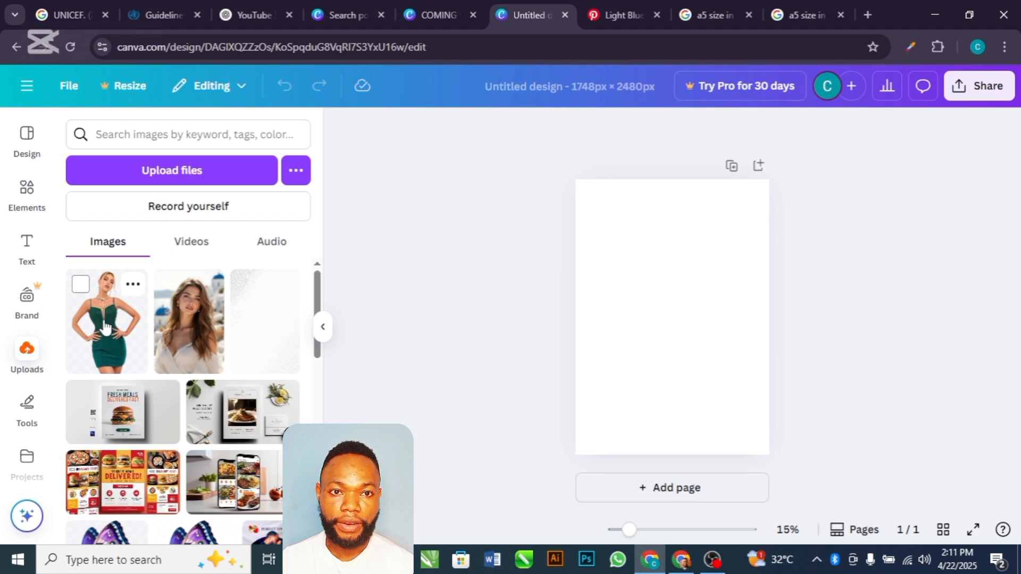
click(247, 324)
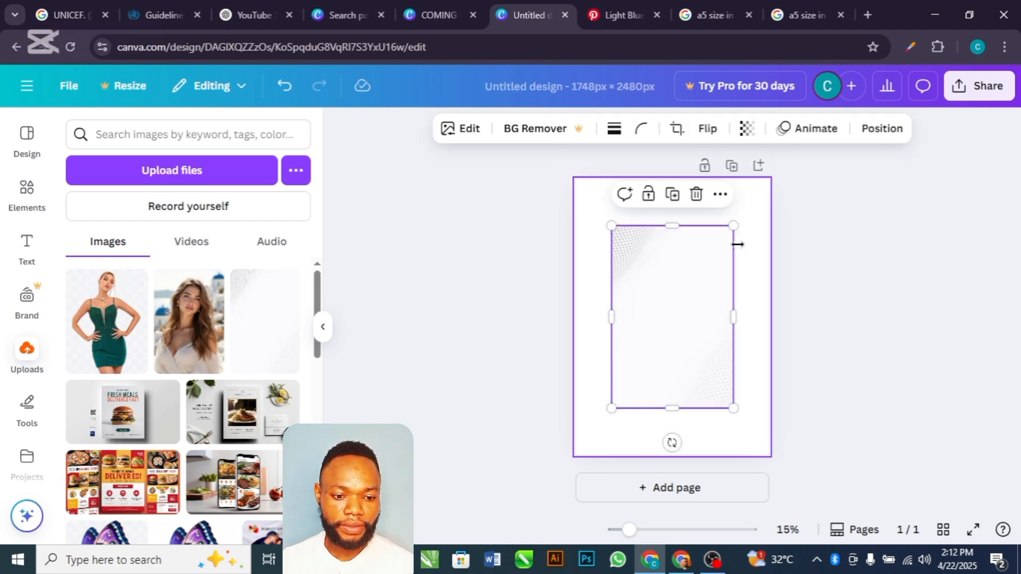
drag(733, 227, 769, 171)
drag(610, 409, 573, 463)
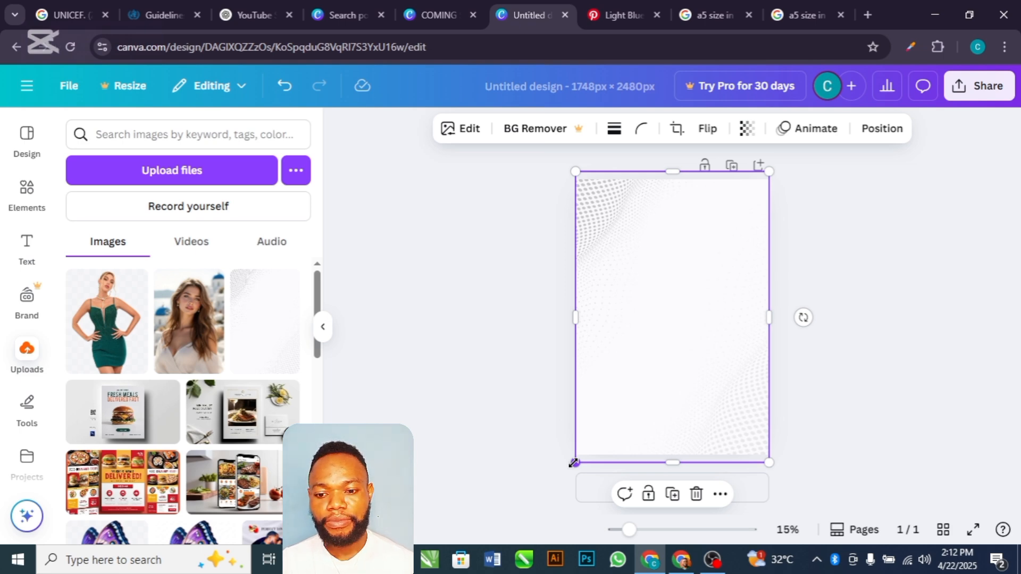
click(466, 456)
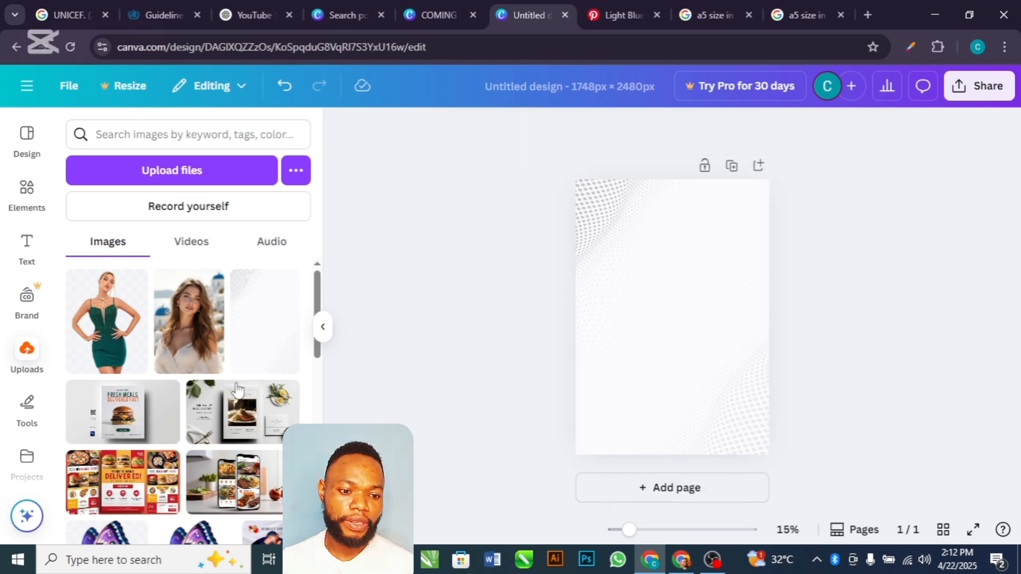
Add the uploaded cutout of the model in the green dress and enlarge it at the lower centre of the page
click(119, 339)
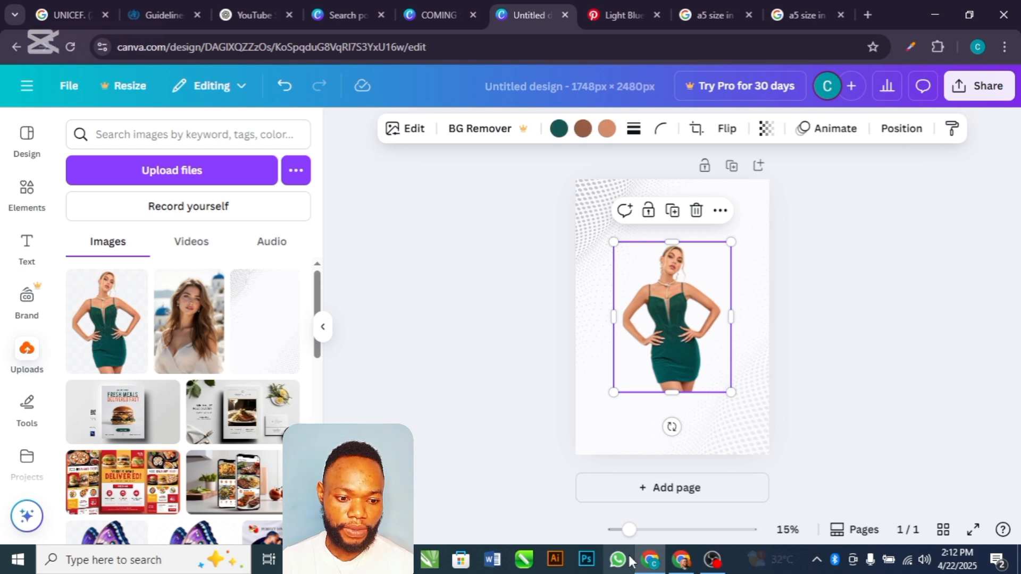
mouse_move(628, 537)
mouse_down()
mouse_move(646, 539)
mouse_move(642, 532)
mouse_up()
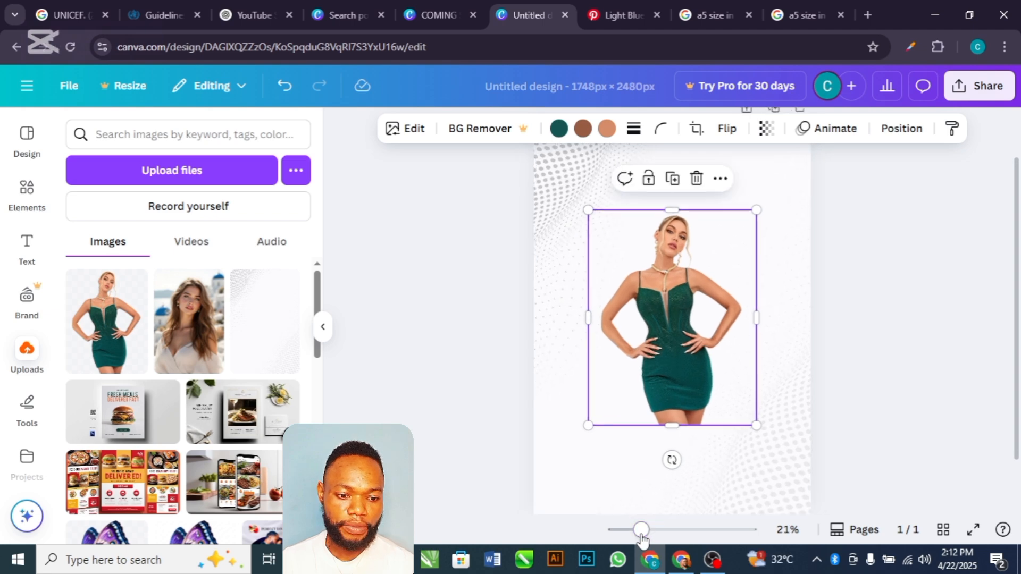
drag(589, 426, 569, 450)
drag(646, 387, 646, 445)
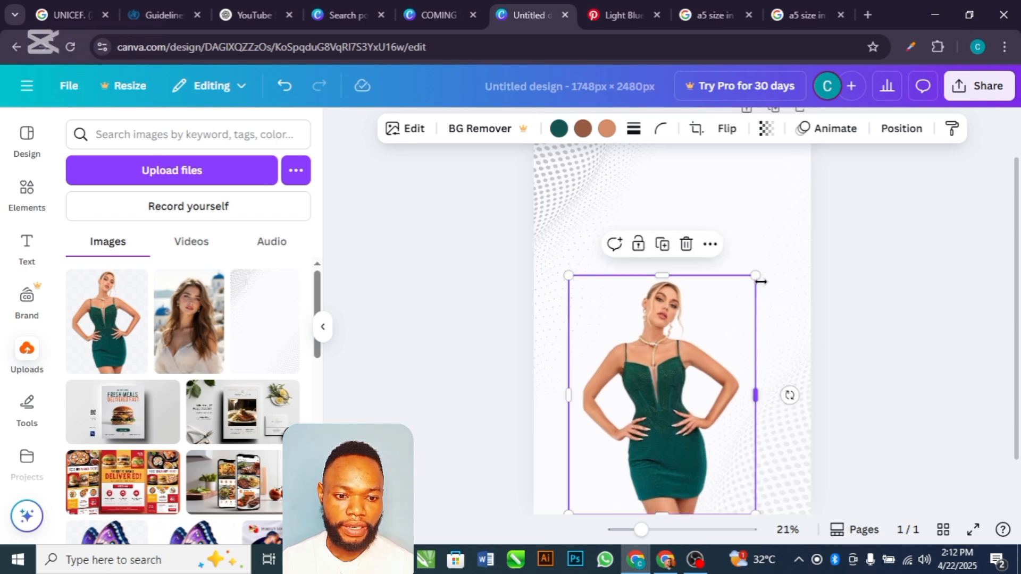
drag(755, 275, 771, 232)
drag(564, 237, 552, 221)
click(431, 236)
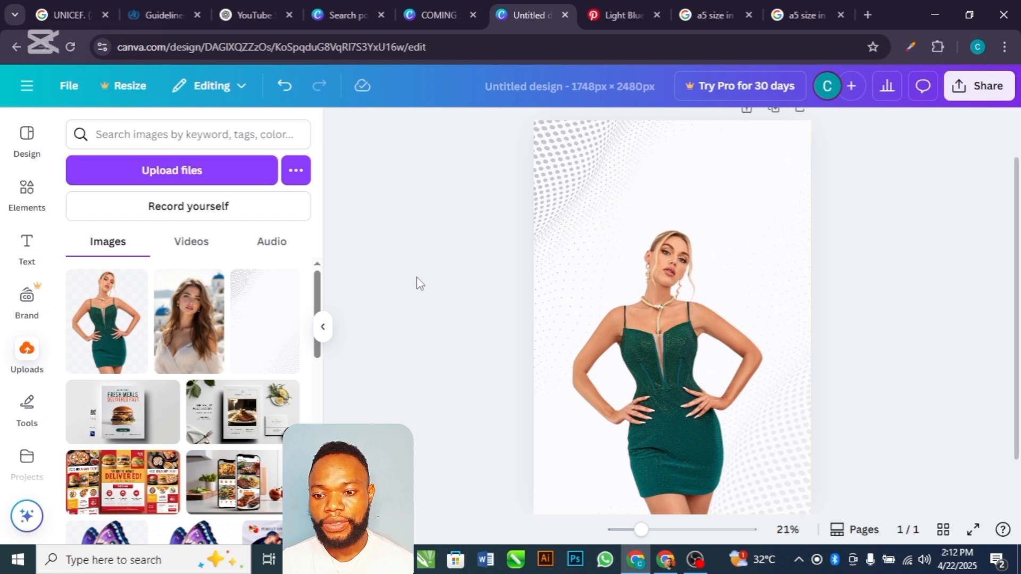
Add a heading reading "Coming Soon" on two lines and move it up to the model's head
click(31, 251)
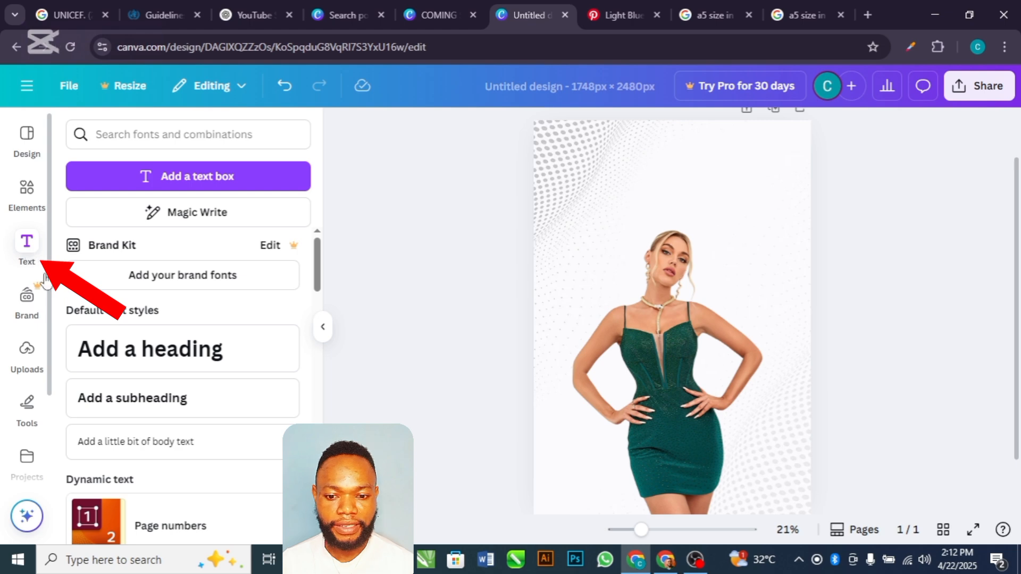
click(183, 361)
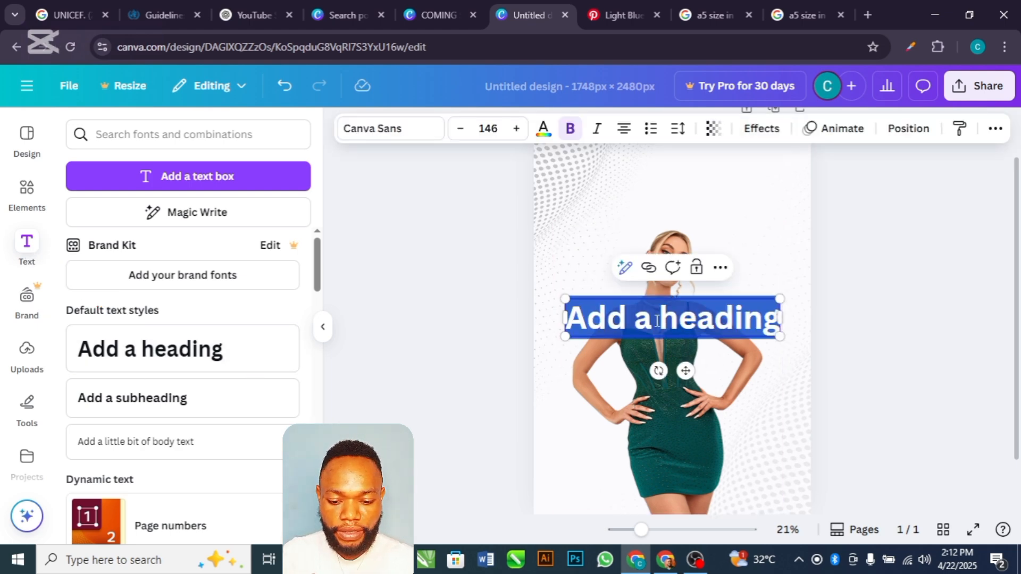
text(coming s)
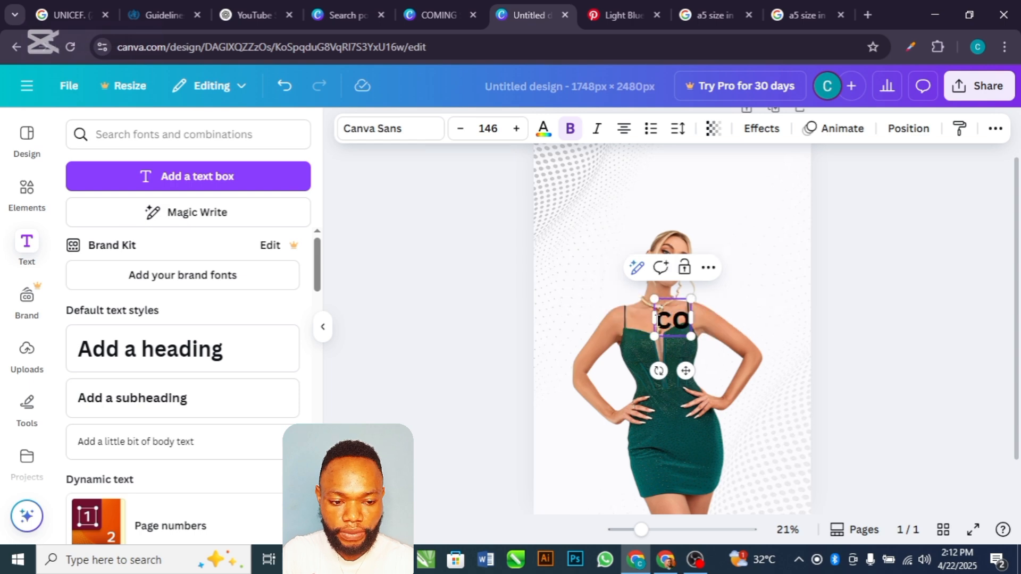
text(o)
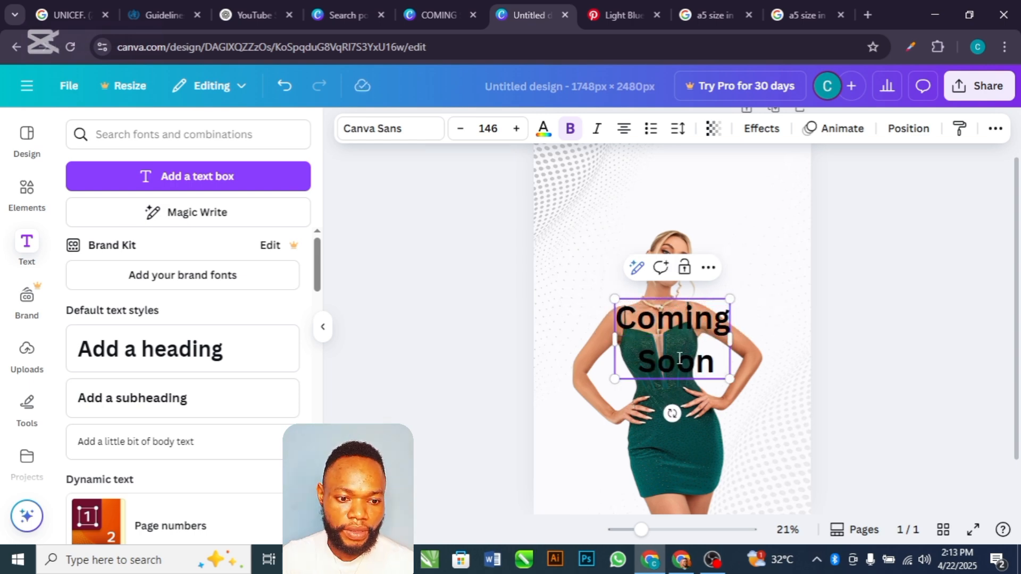
click(509, 345)
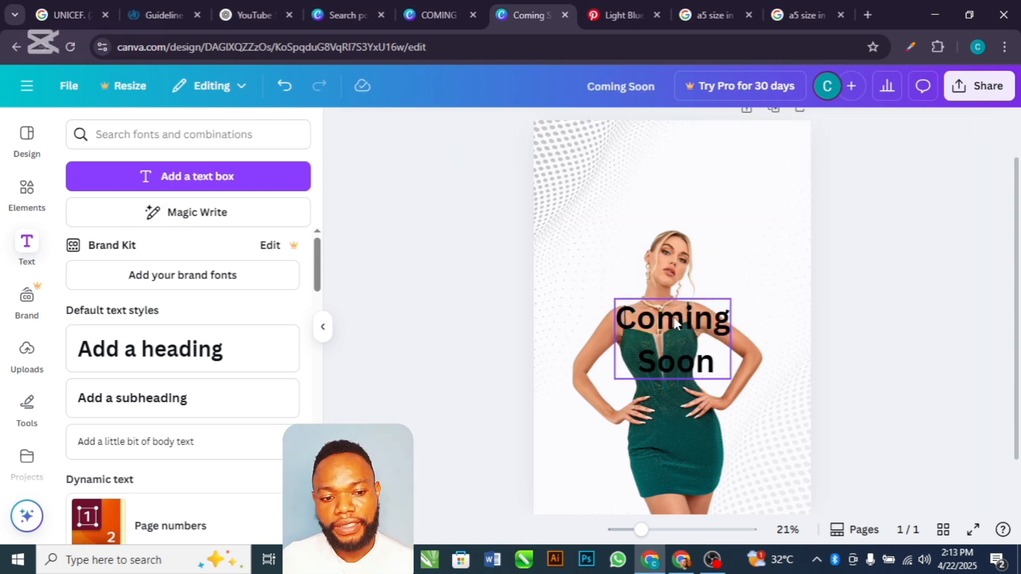
drag(678, 323, 674, 201)
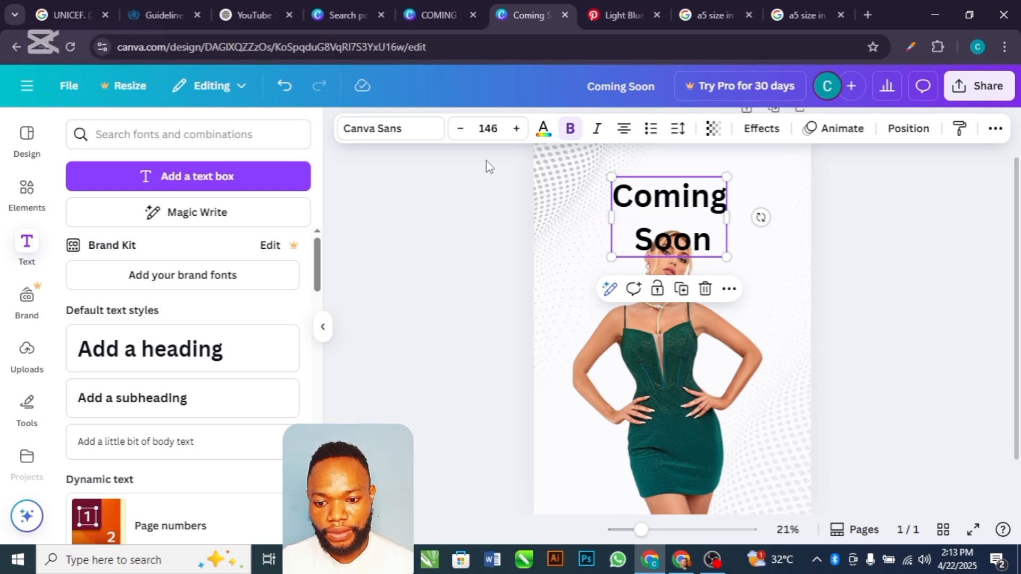
Change the "Coming Soon" heading's font to Ahsing and enlarge it to size 269
click(429, 134)
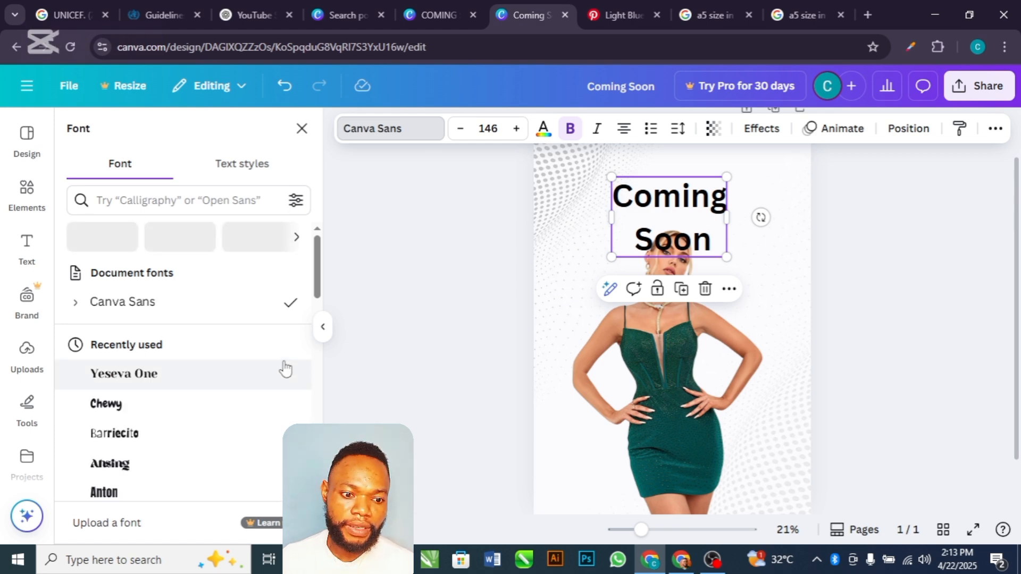
click(151, 471)
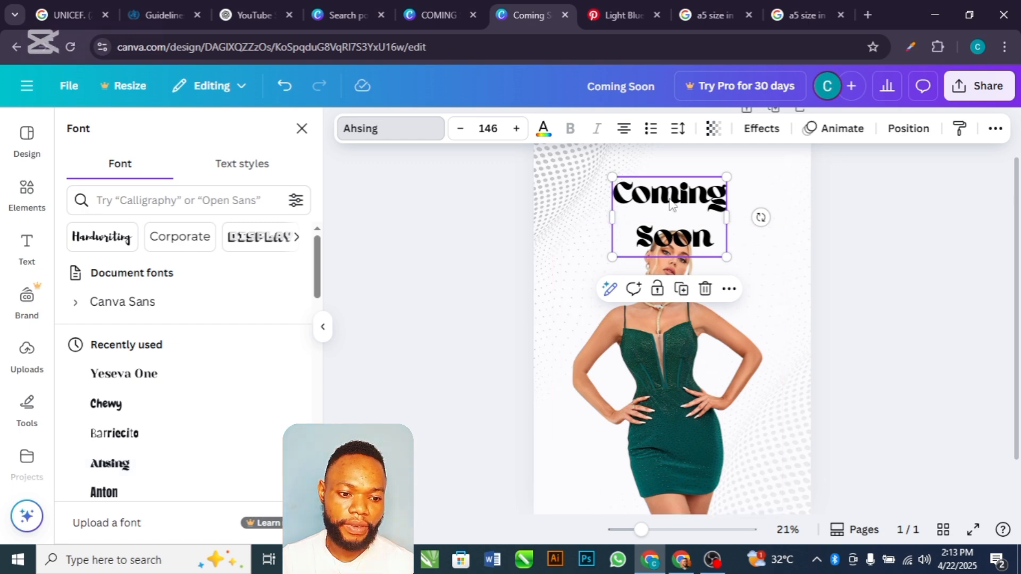
drag(612, 258, 551, 300)
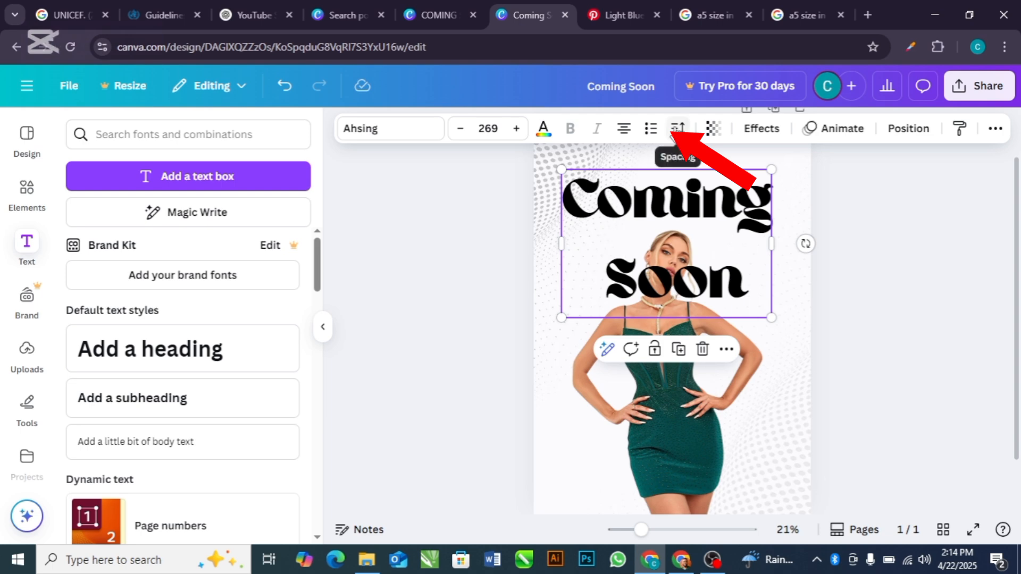
Set the line spacing of the "Coming Soon" heading to 0.82
click(676, 129)
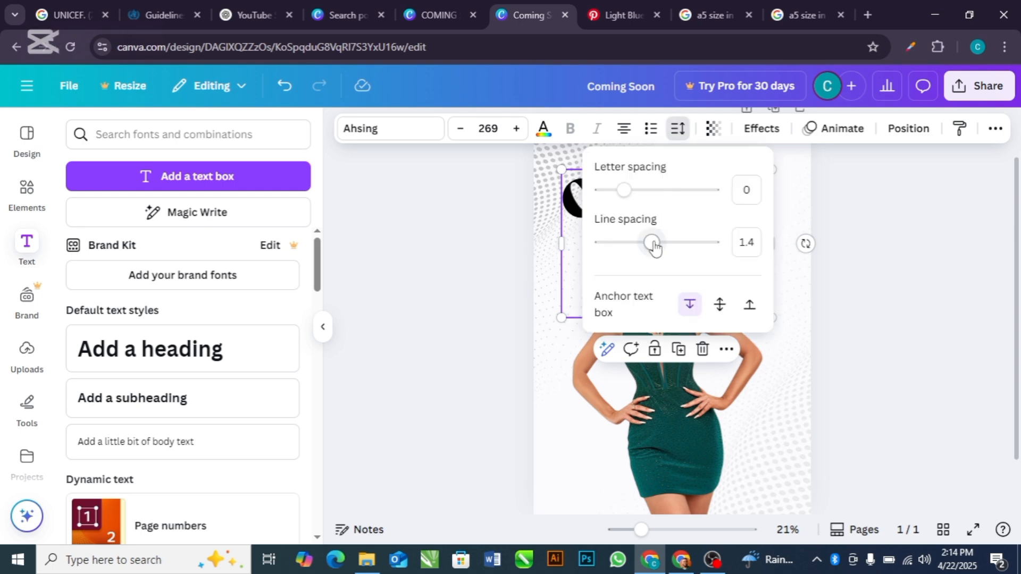
drag(655, 247, 617, 250)
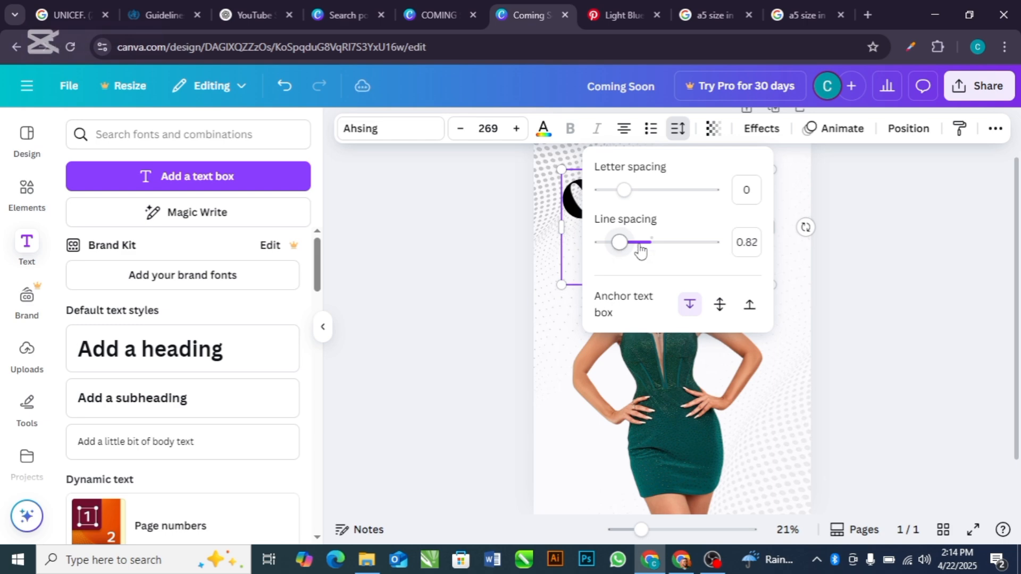
click(838, 258)
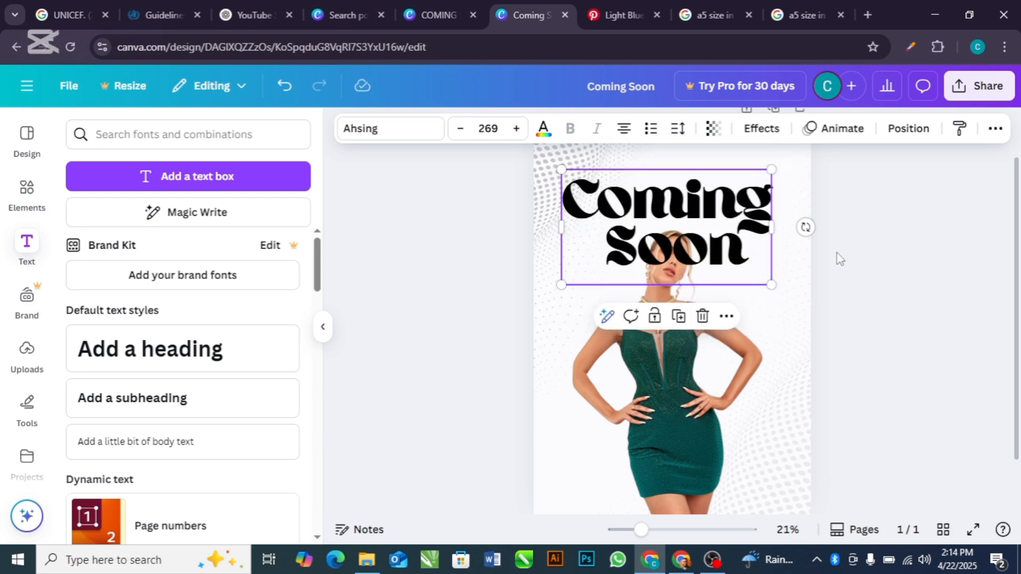
Send the "Coming Soon" heading backward behind the model cutout and nudge it slightly up the page
click(843, 250)
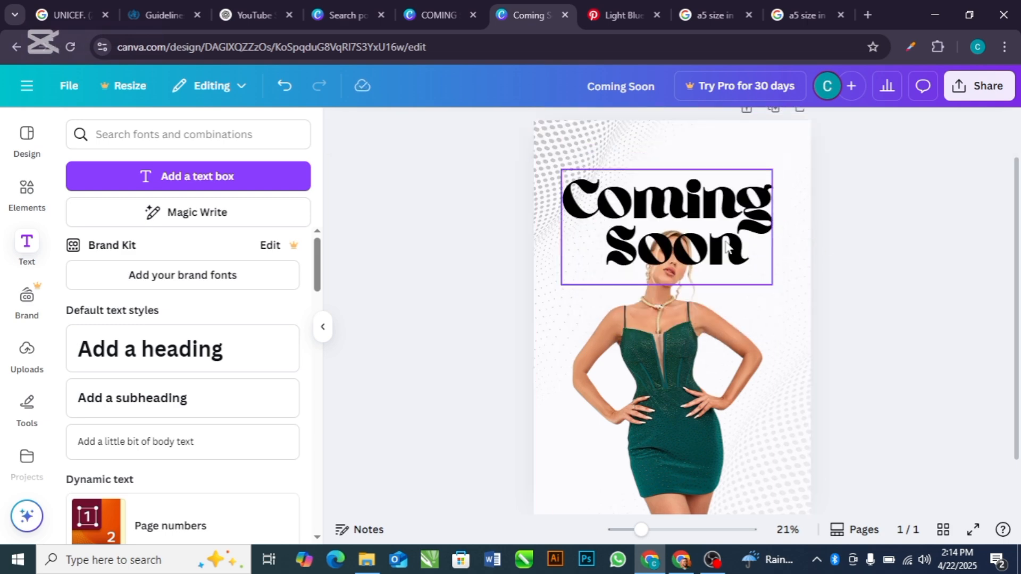
click(683, 214)
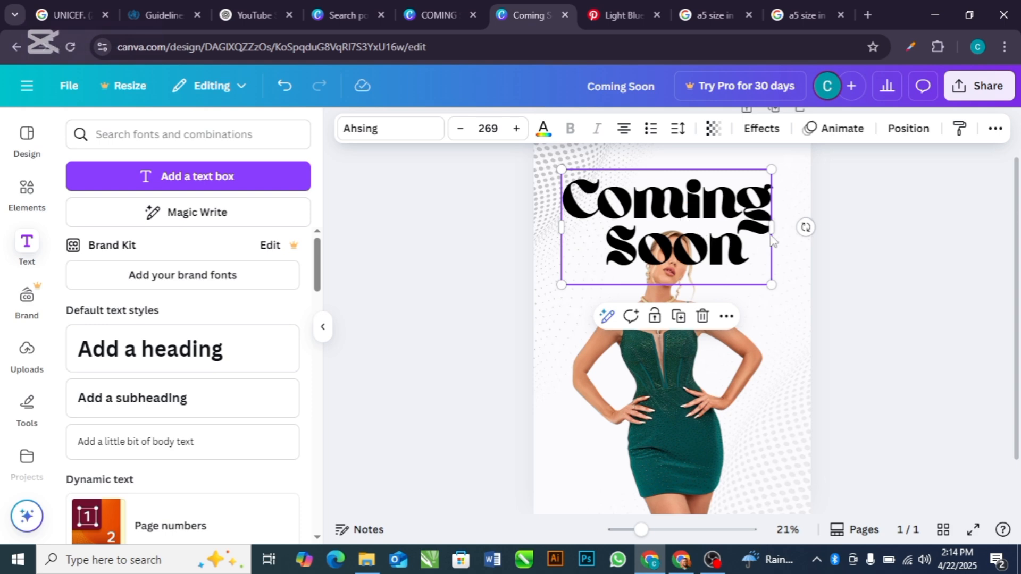
click(726, 318)
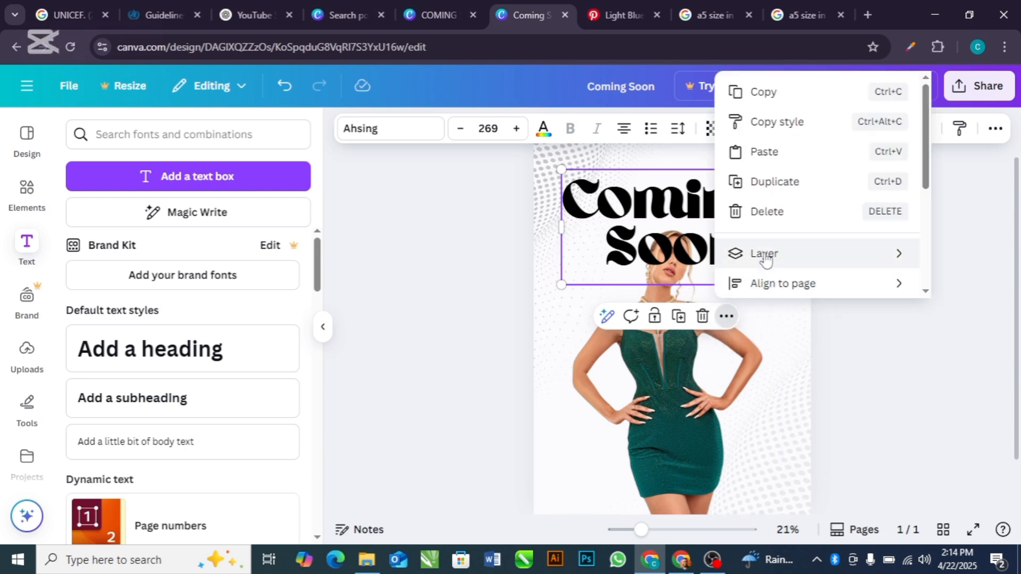
mouse_move(766, 259)
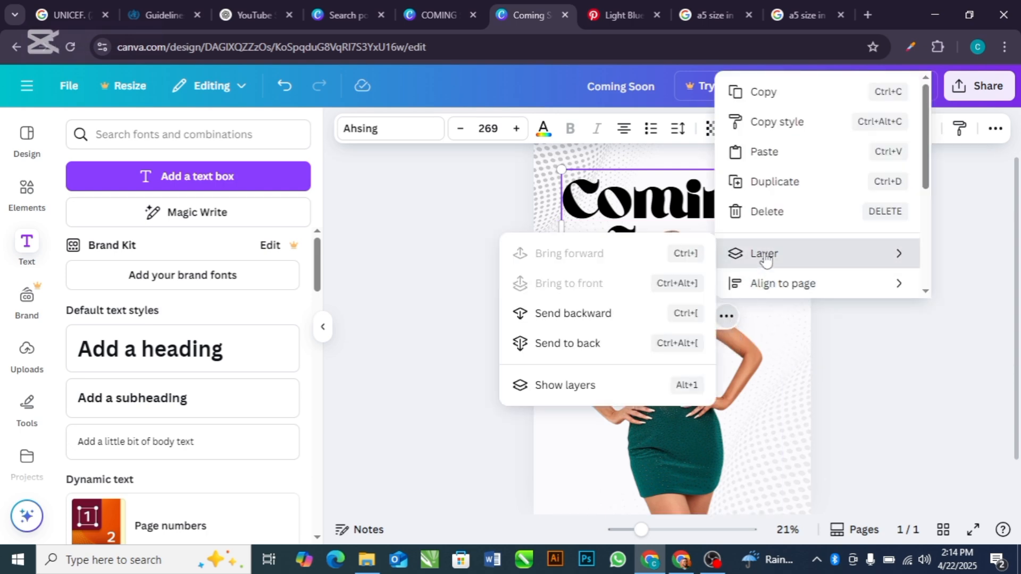
click(617, 318)
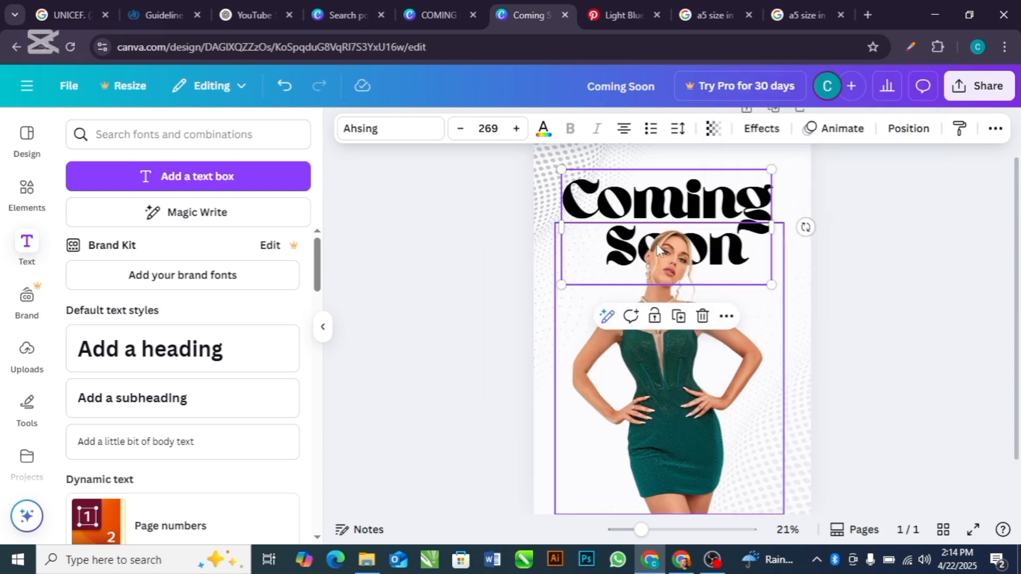
drag(673, 206, 672, 201)
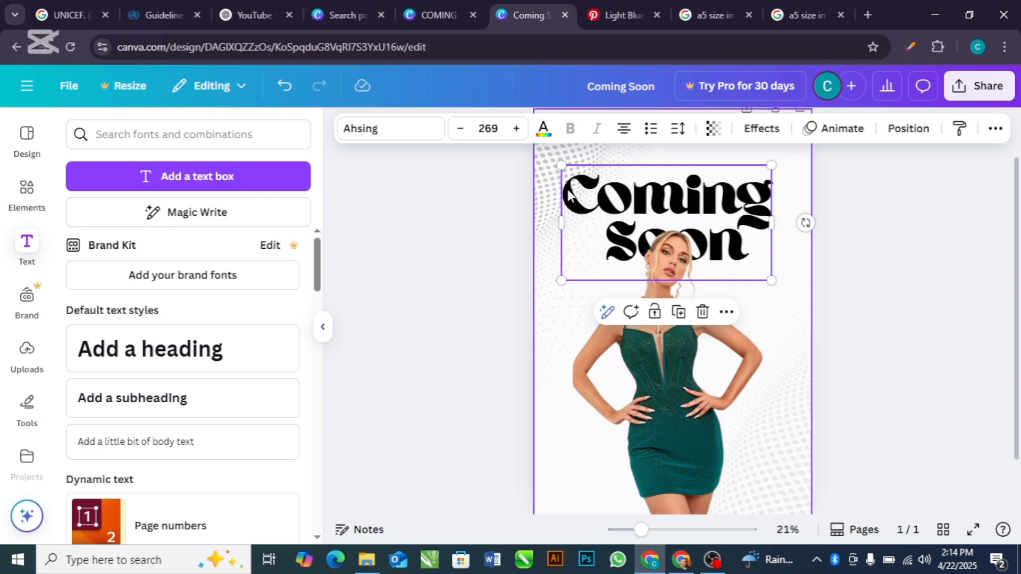
Colour the "Coming Soon" heading with the medium dark green sampled from the model photo's dress
click(543, 130)
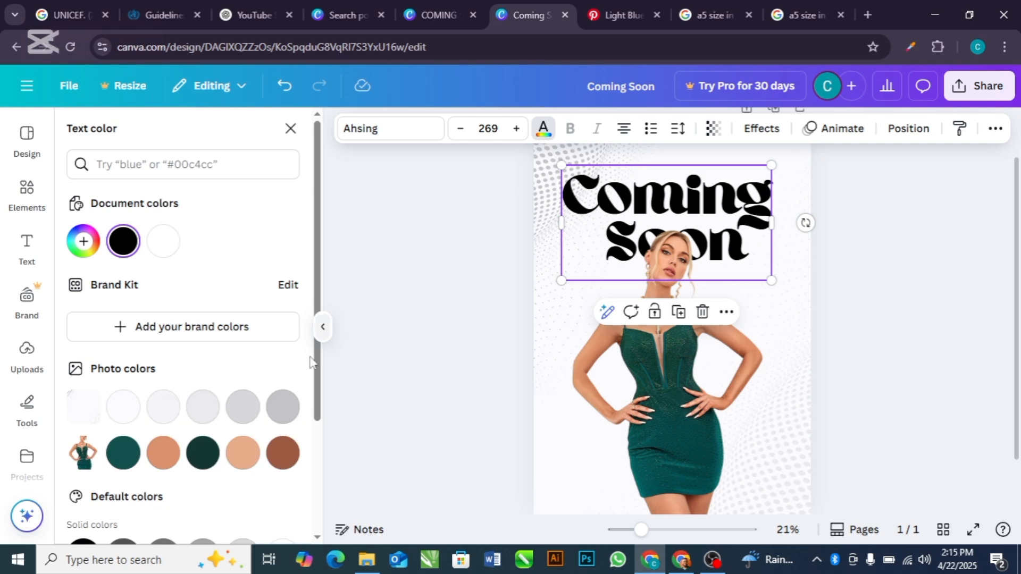
click(125, 456)
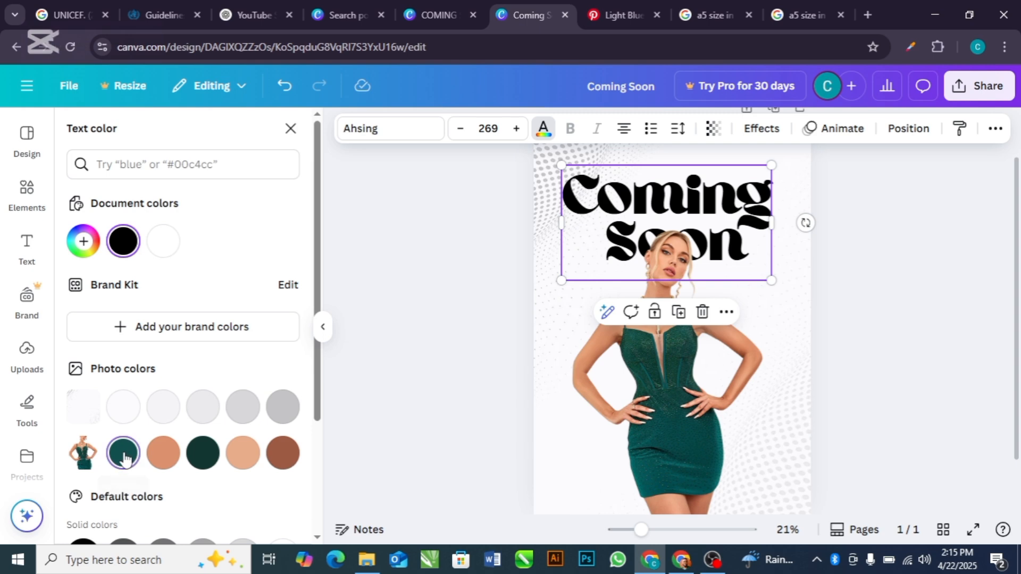
click(443, 321)
click(893, 396)
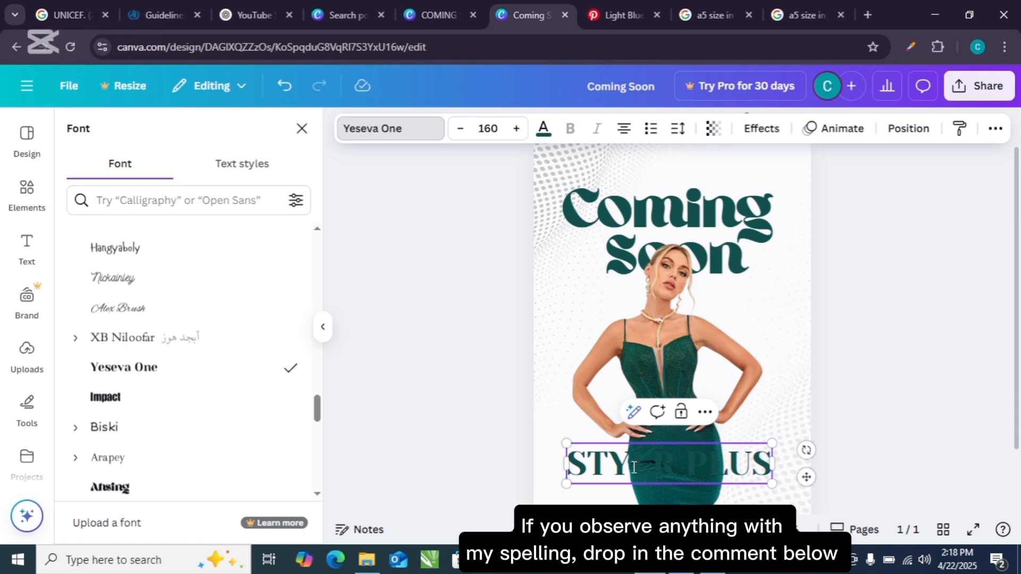
Change the letters "LR PL" of "STYLR PLUS" that overlap the green dress to white
drag(633, 468, 725, 472)
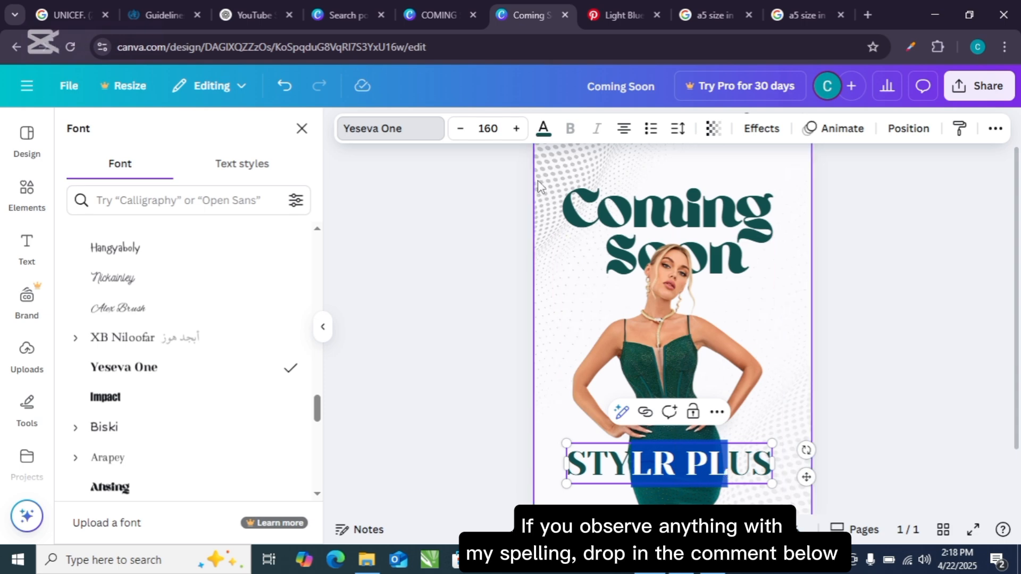
click(542, 130)
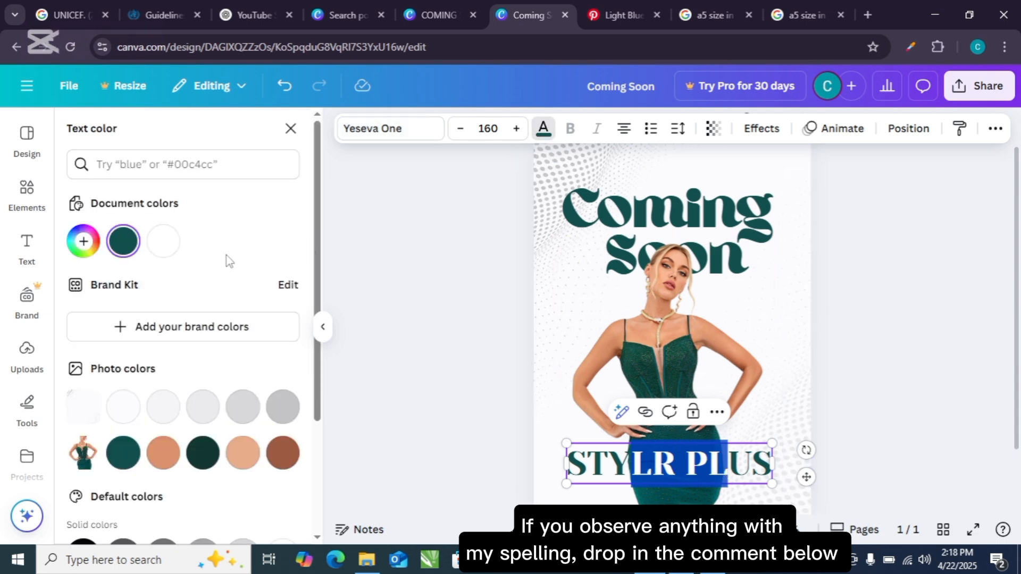
click(164, 242)
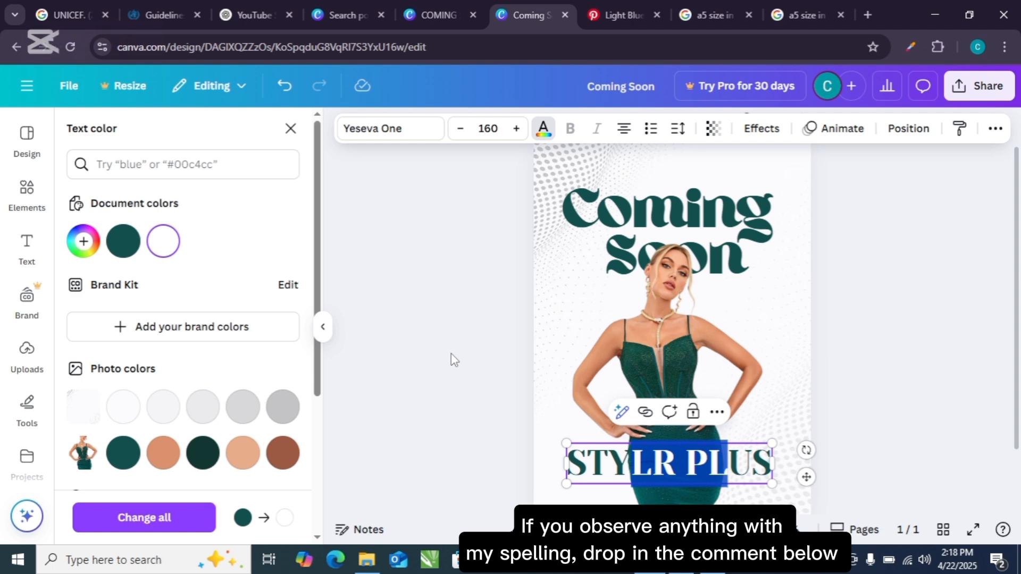
click(897, 390)
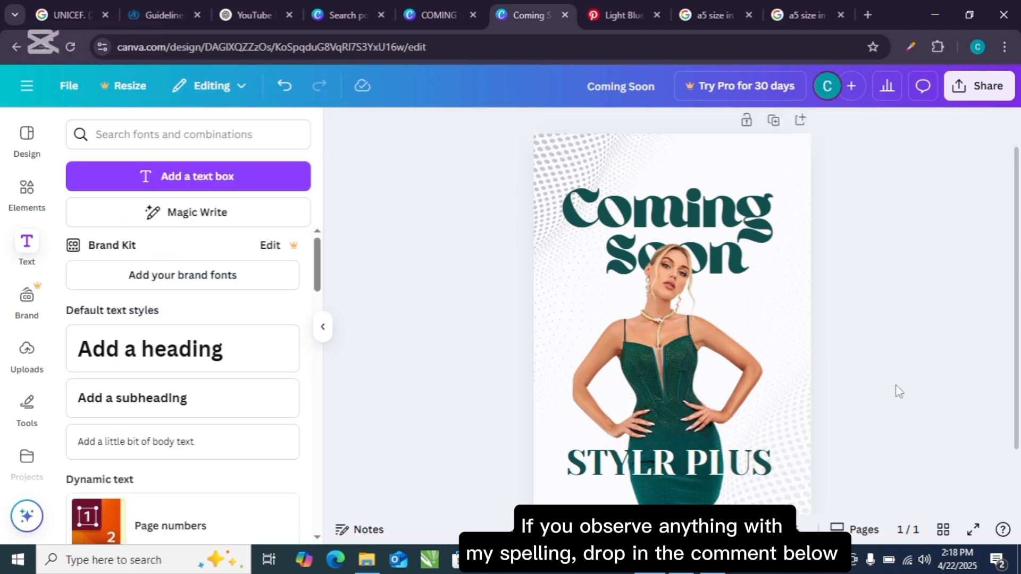
Shrink the "STYLR PLUS" text to size 154 by scaling its box
click(622, 467)
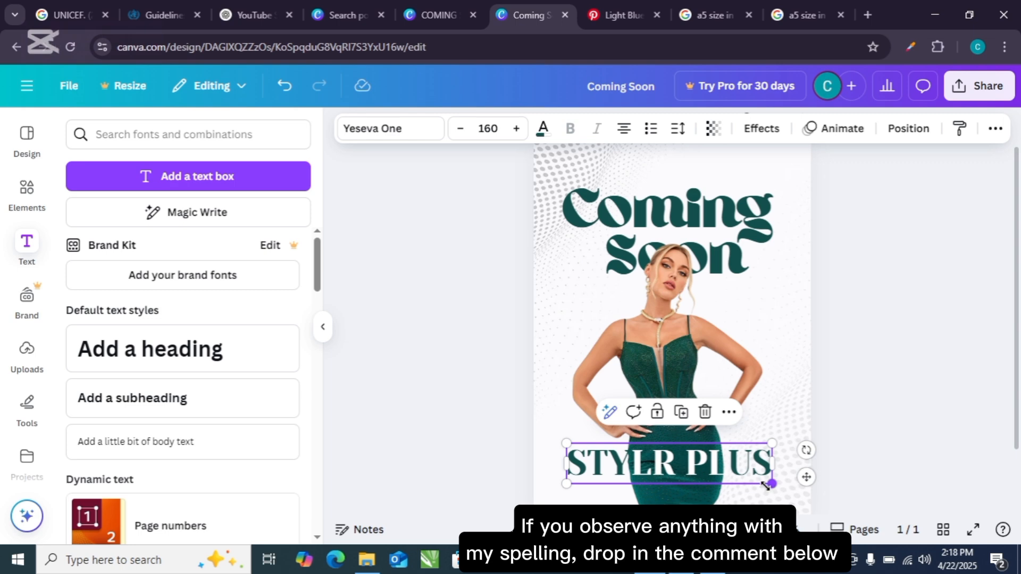
drag(772, 484, 764, 482)
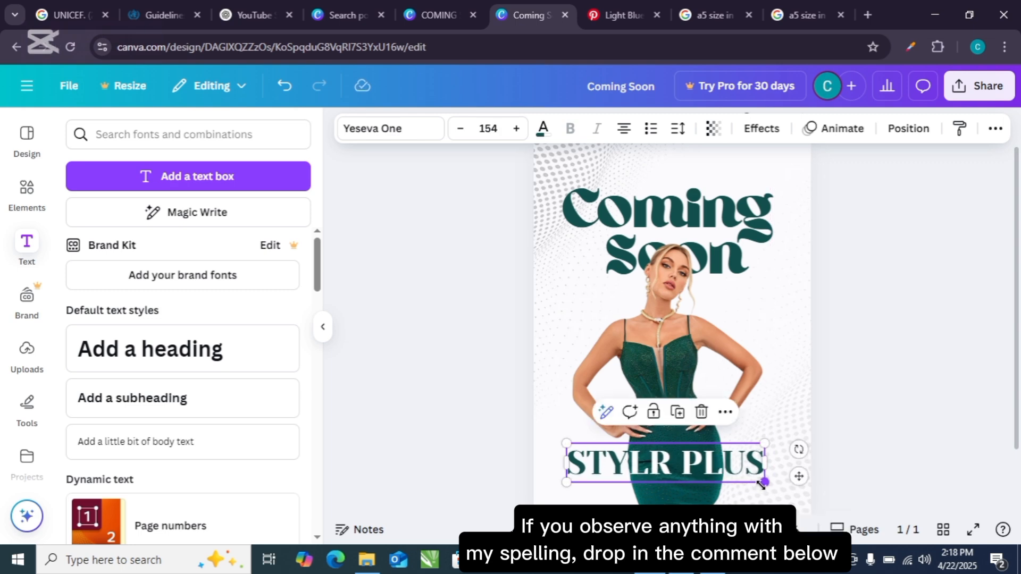
click(428, 435)
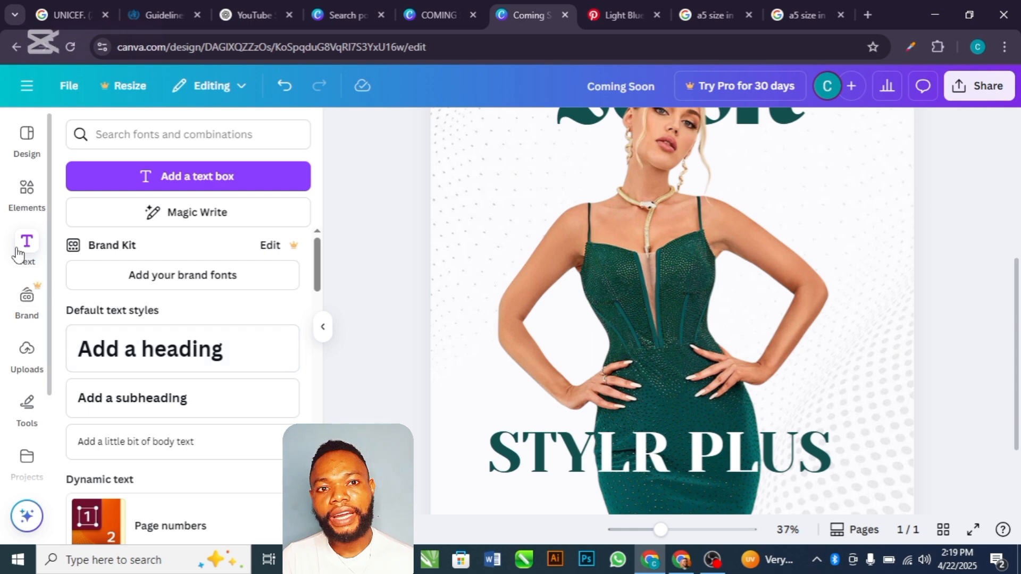
Add a circle shape, shrink it and place it in the gap between the model's waist and the bent arm on the right
click(27, 192)
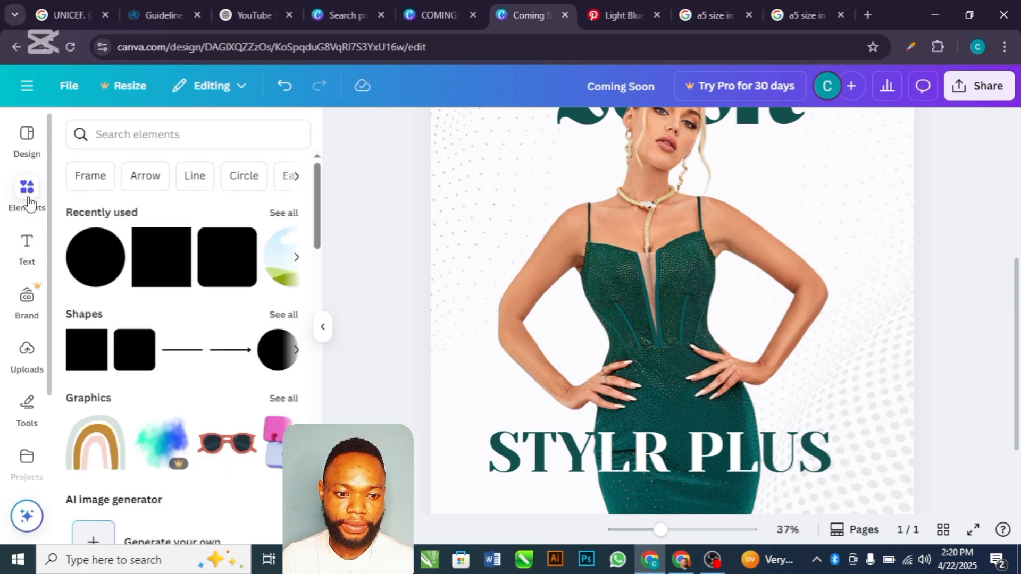
click(97, 258)
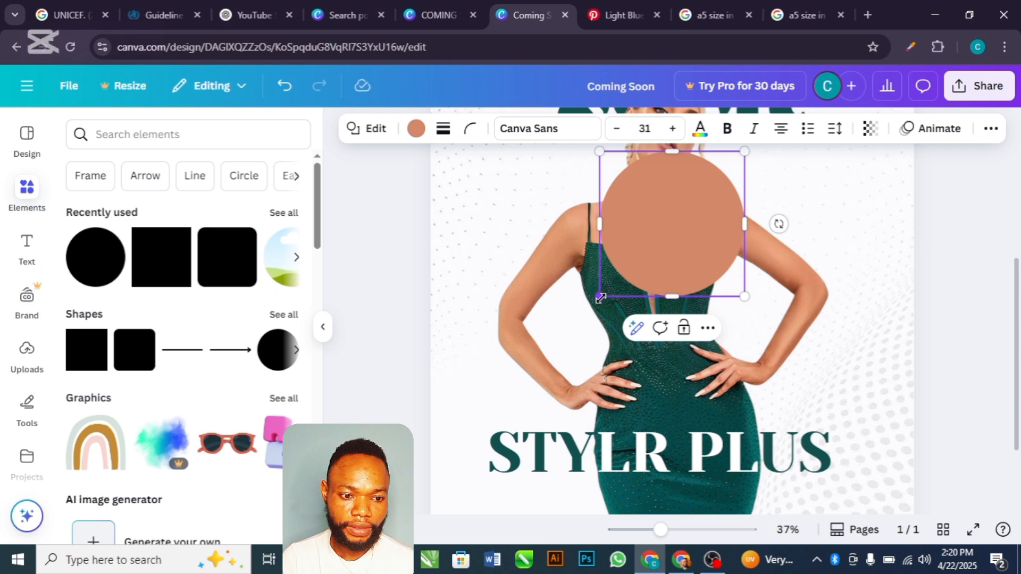
drag(601, 298, 687, 207)
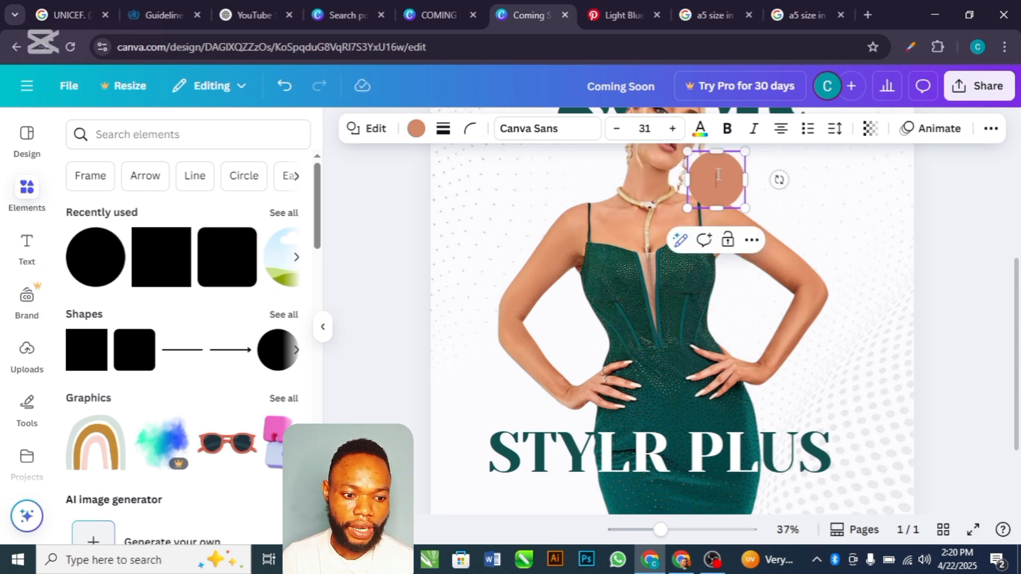
click(925, 209)
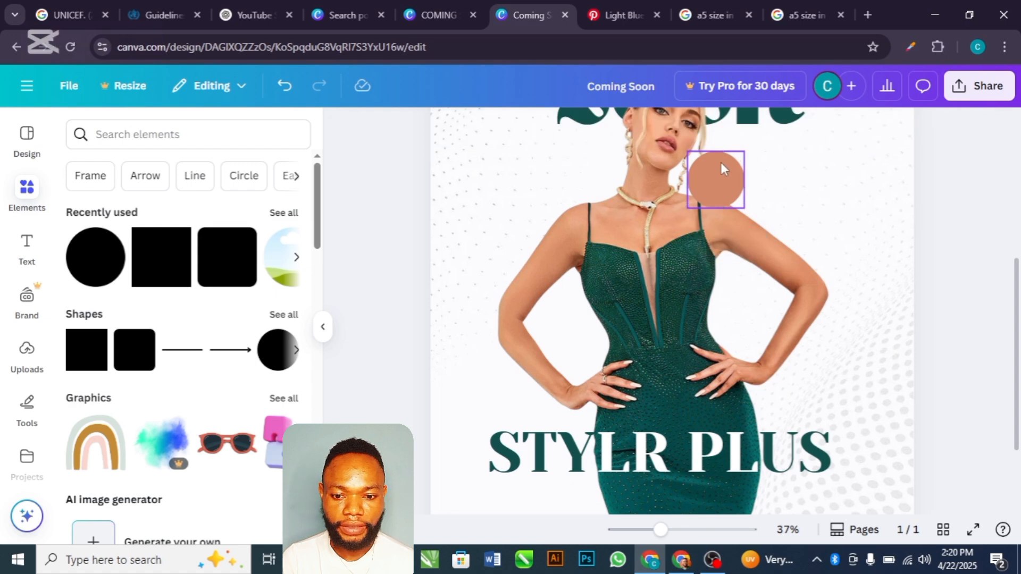
drag(721, 169, 752, 290)
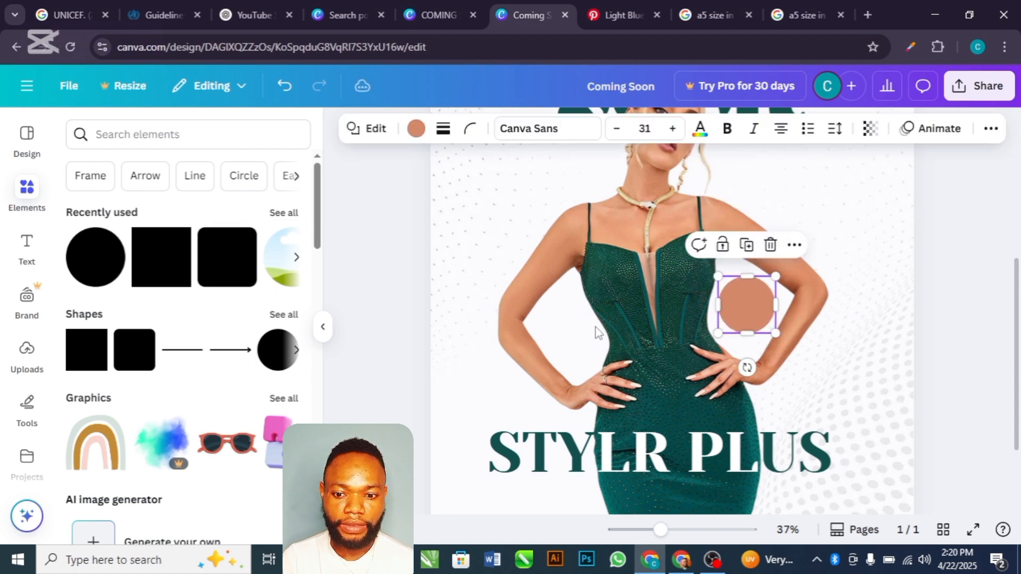
Recolour the circle to the solid red #FA0000
click(416, 140)
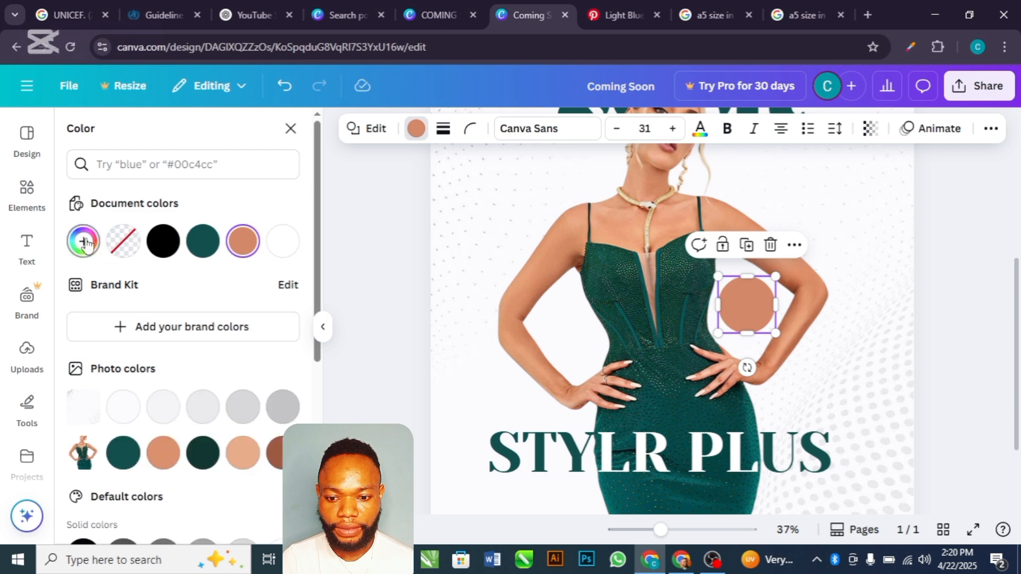
click(85, 244)
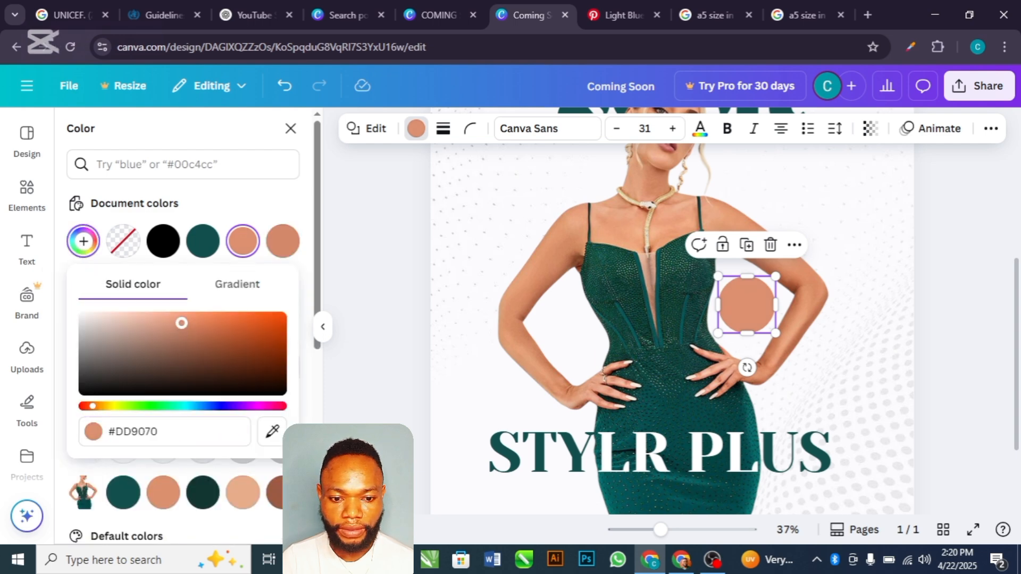
drag(181, 323, 319, 341)
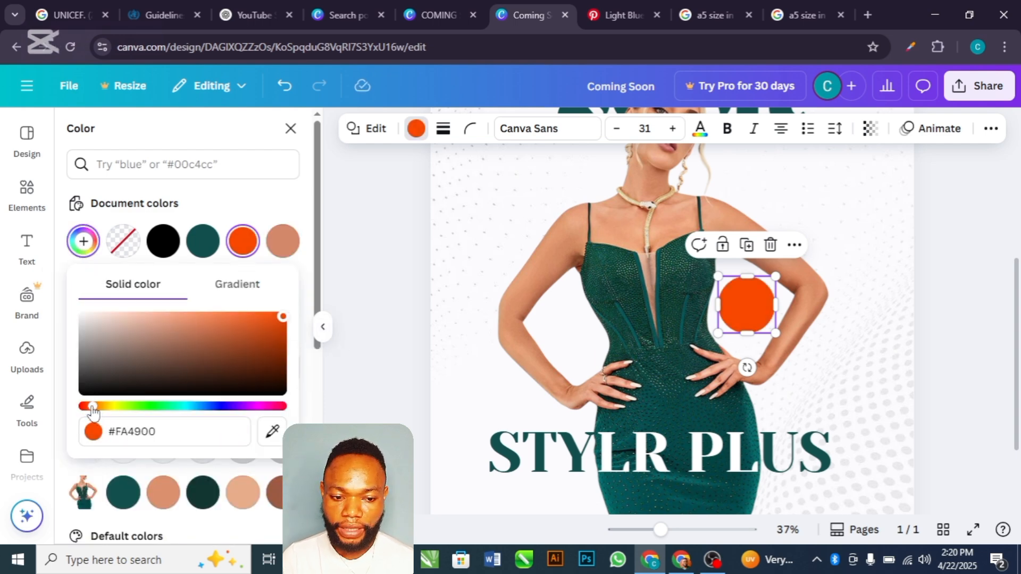
drag(93, 409, 77, 410)
click(362, 336)
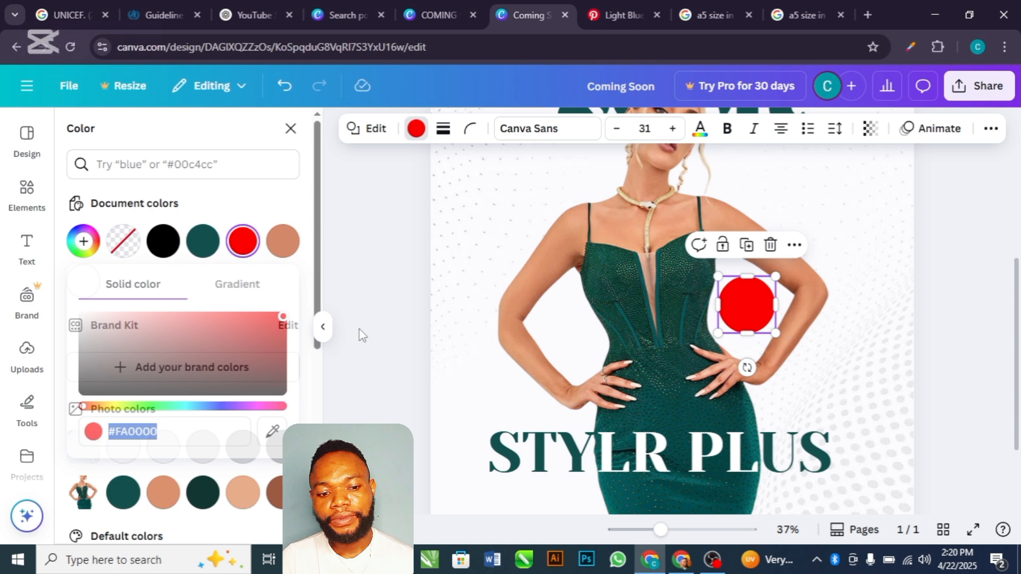
click(491, 367)
click(367, 367)
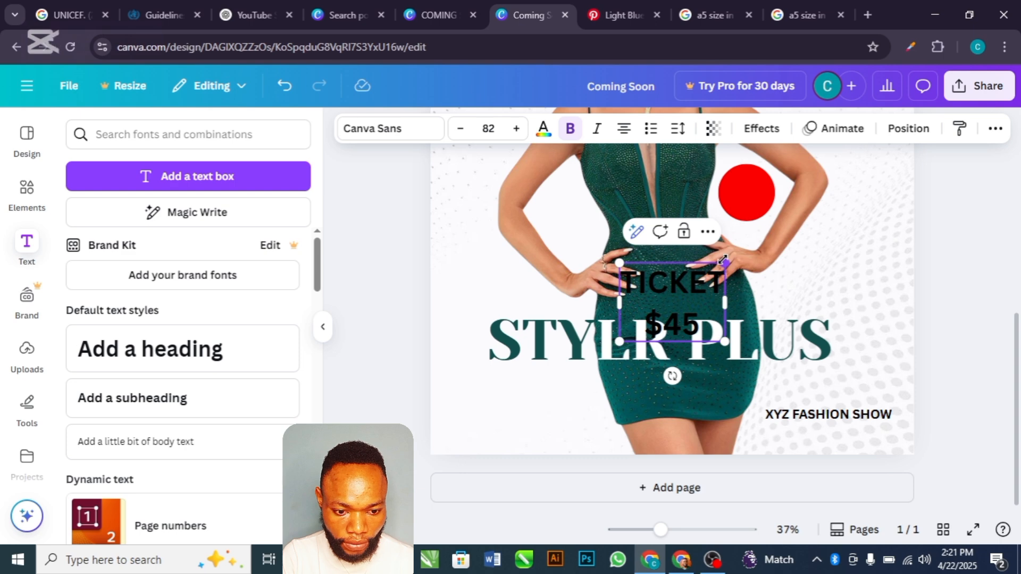
Scale the "TICKET $45" text down to size 41 and place it below "STYLR PLUS", left of the dress
drag(725, 263, 678, 306)
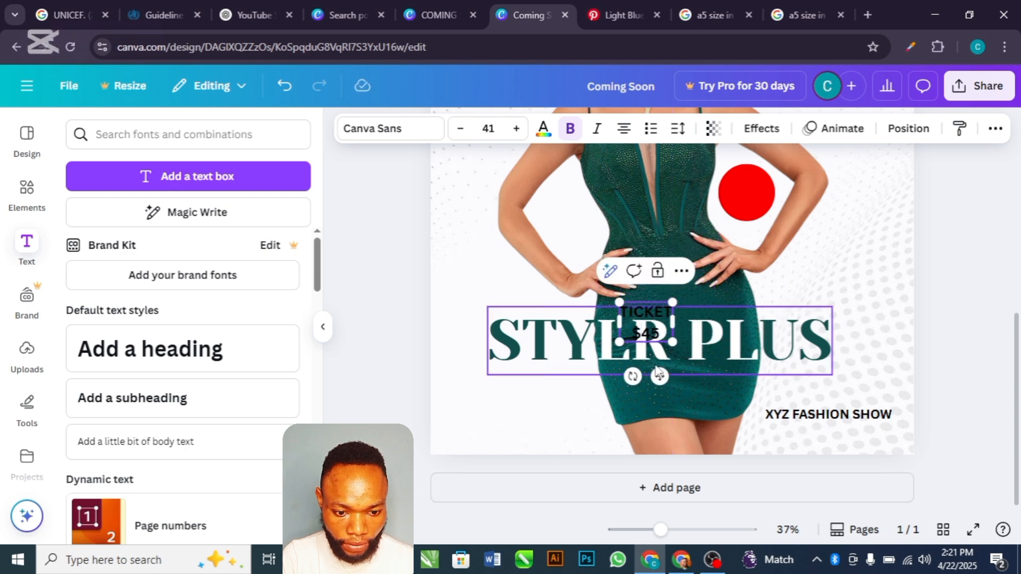
drag(660, 372, 565, 455)
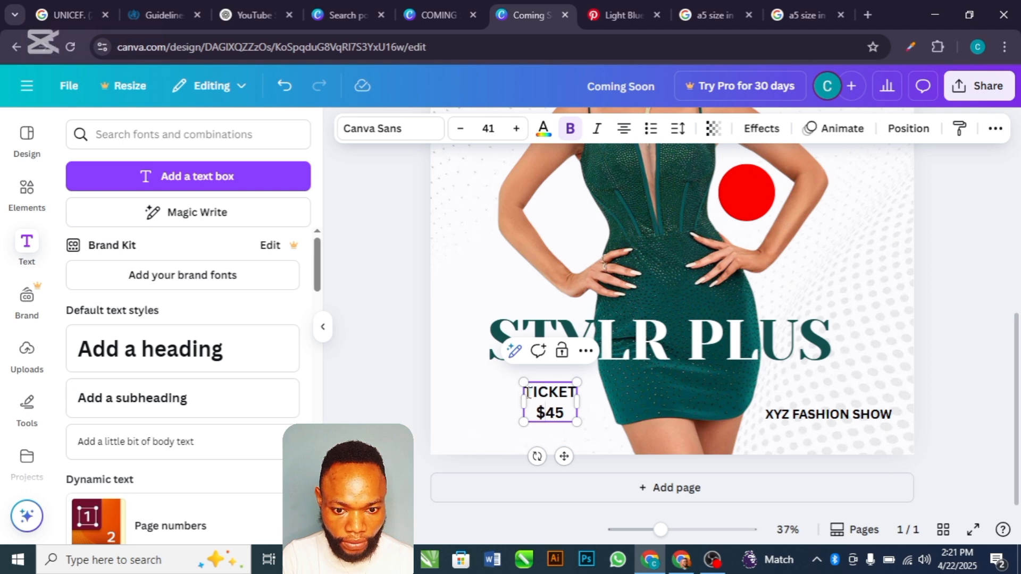
Colour only the word "TICKET" in the ticket text with the document's red
drag(528, 394, 578, 393)
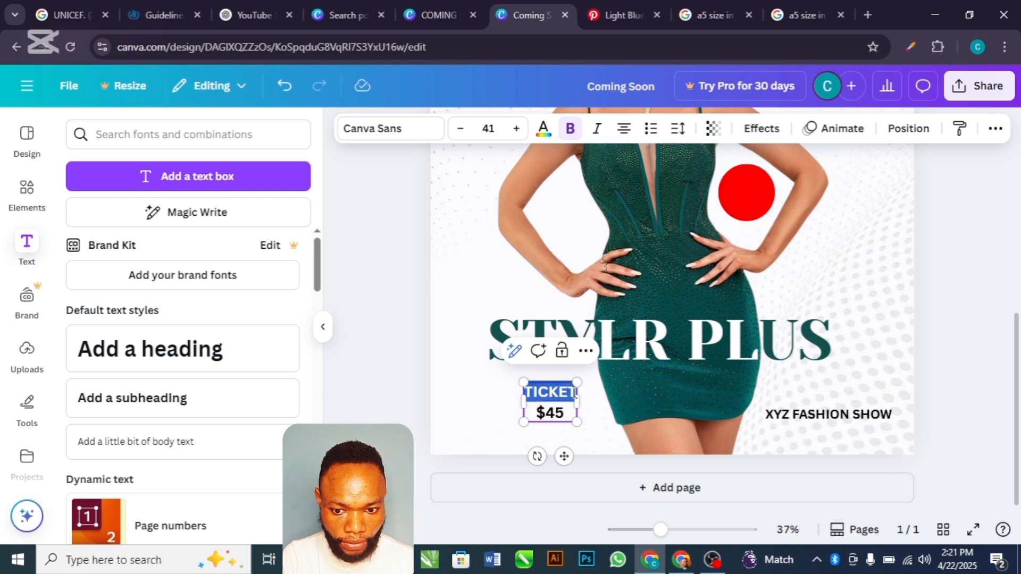
click(543, 133)
click(203, 241)
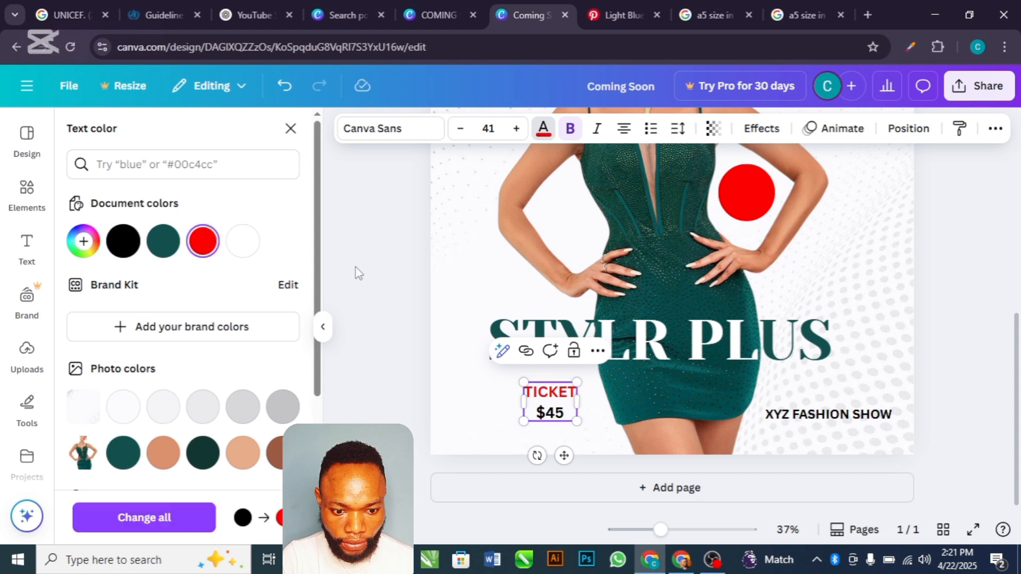
click(424, 380)
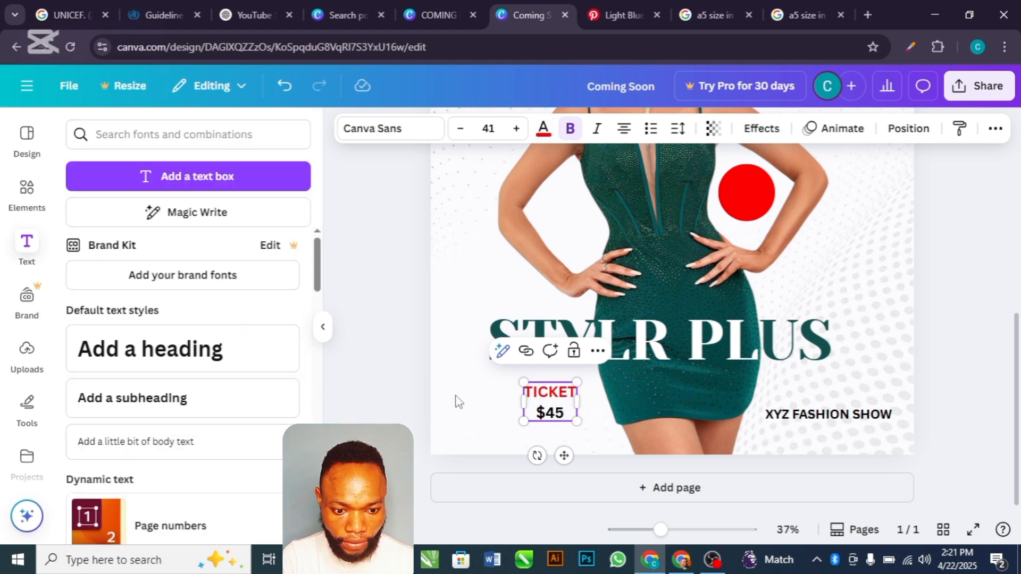
click(476, 400)
Duplicate the "TICKET $45" text and move the copy to the blank area above "STYLR PLUS", beside the model's left elbow
click(555, 408)
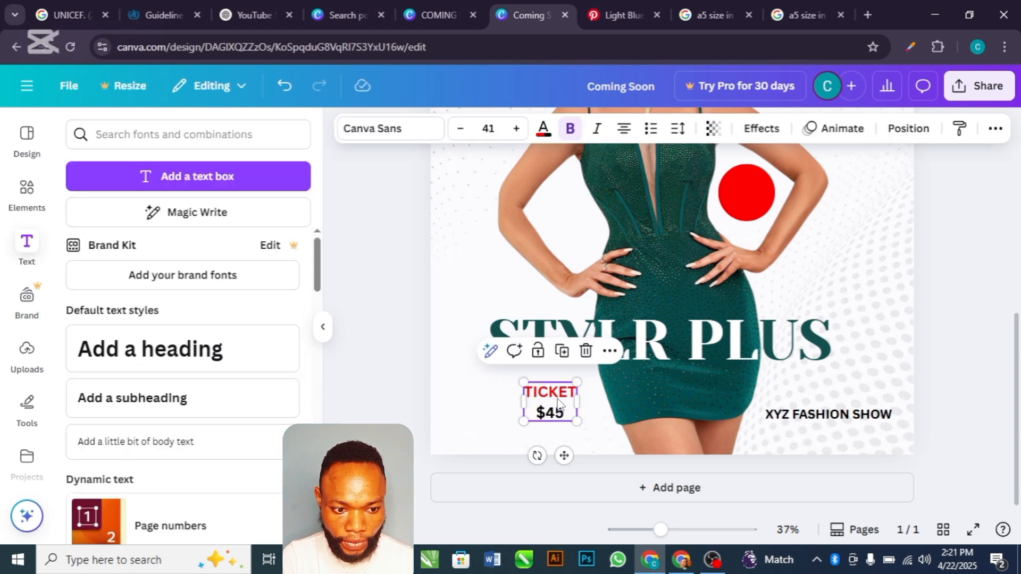
click(566, 355)
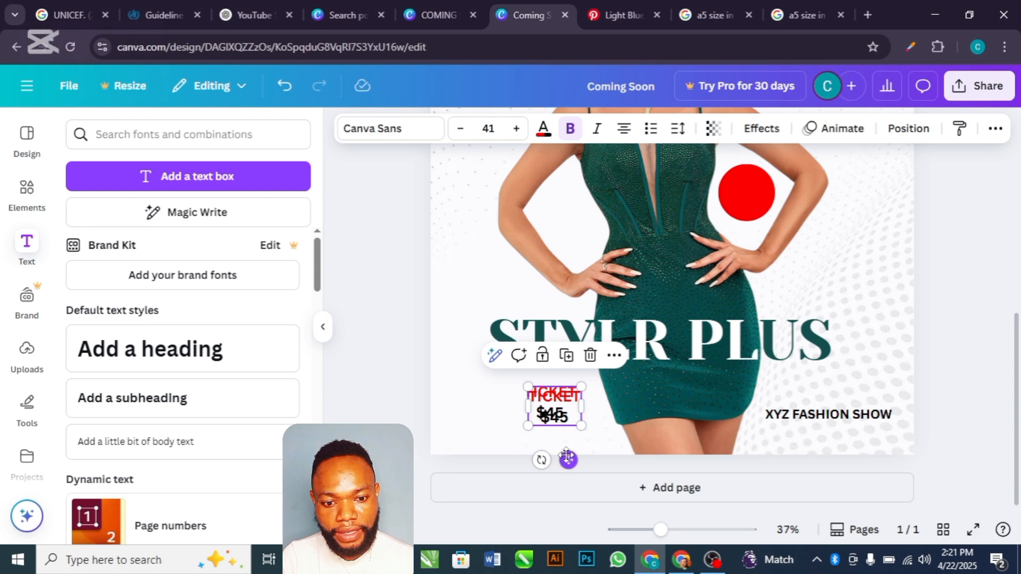
drag(568, 460, 484, 326)
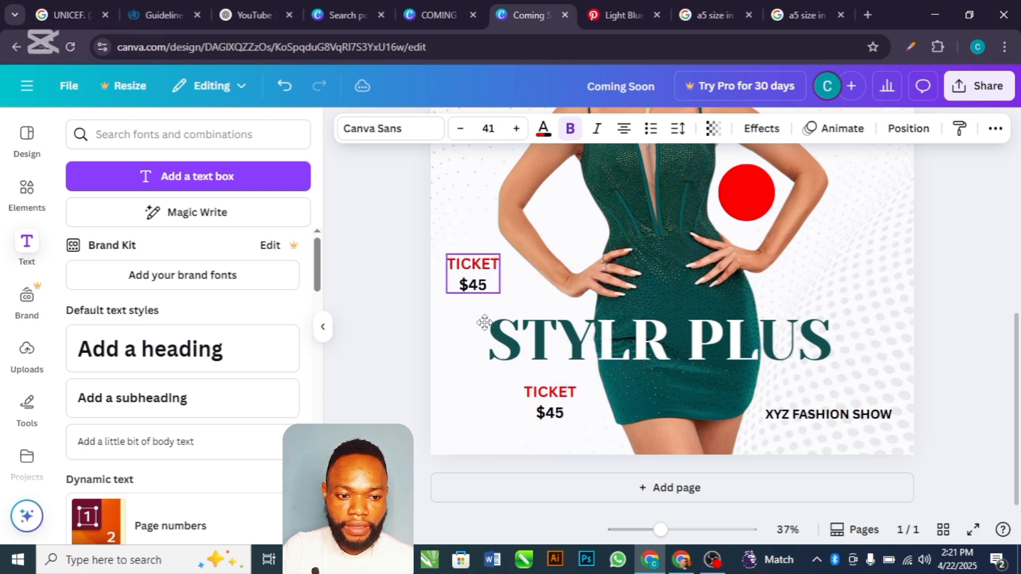
Replace the copied ticket text with "25TH" and place it in white, centred on the red circle
double_click(477, 282)
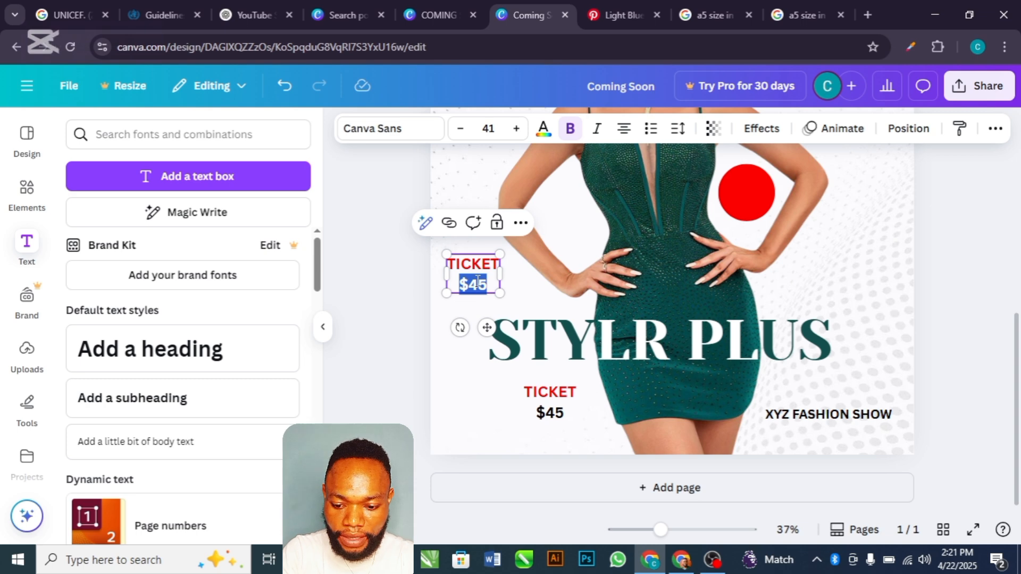
key(ctrl+a)
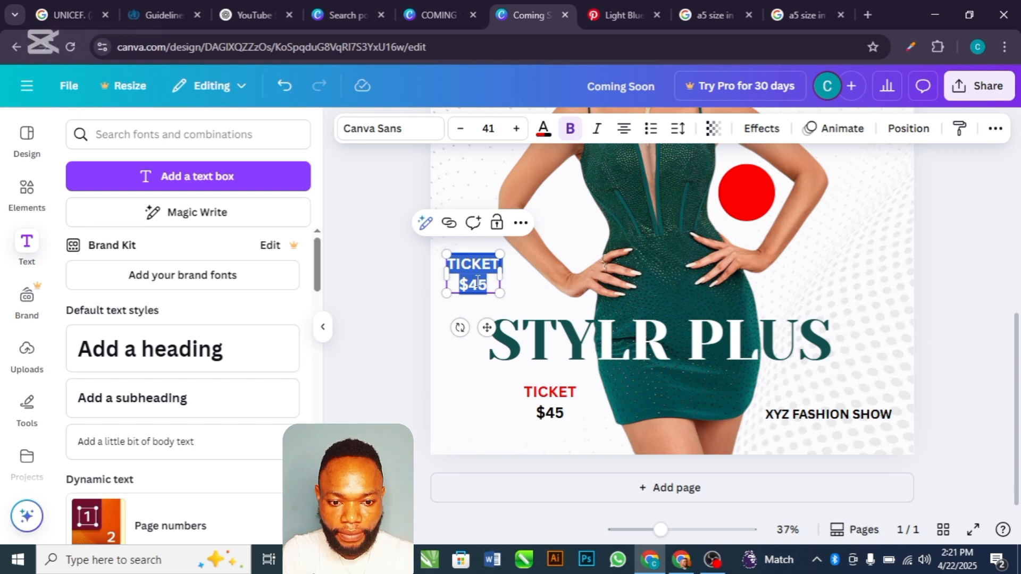
text(25)
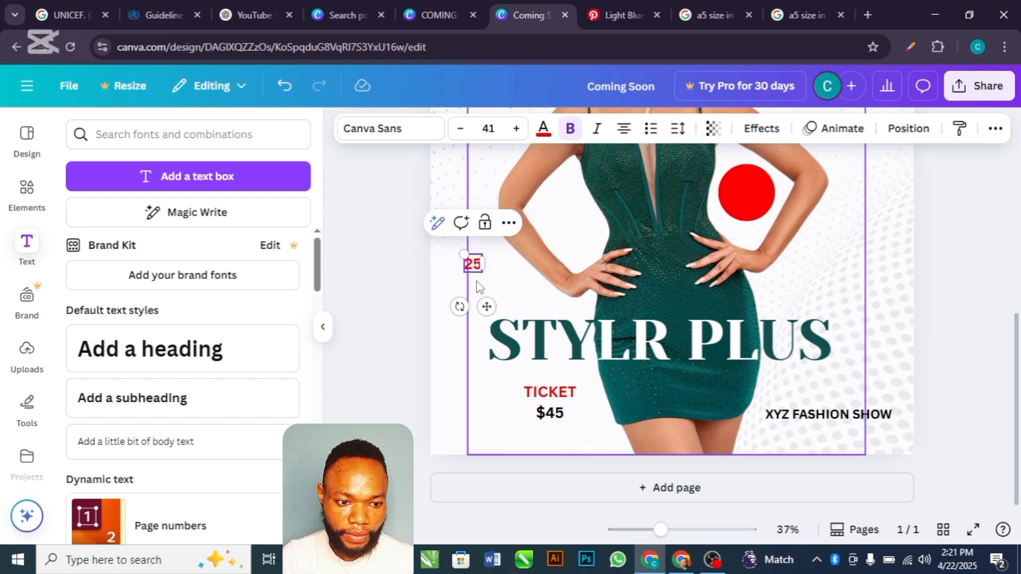
text(TH)
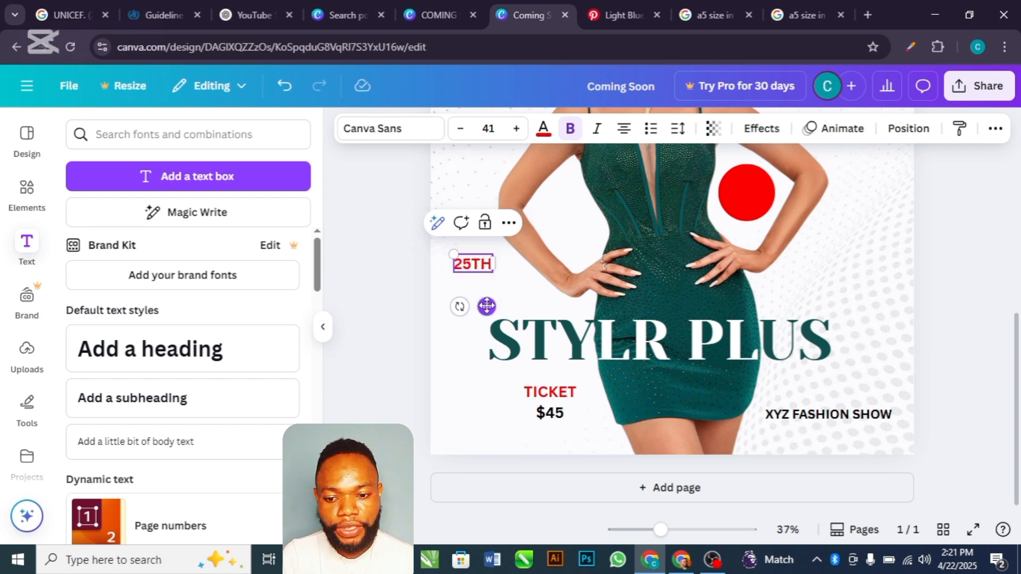
drag(486, 307, 758, 234)
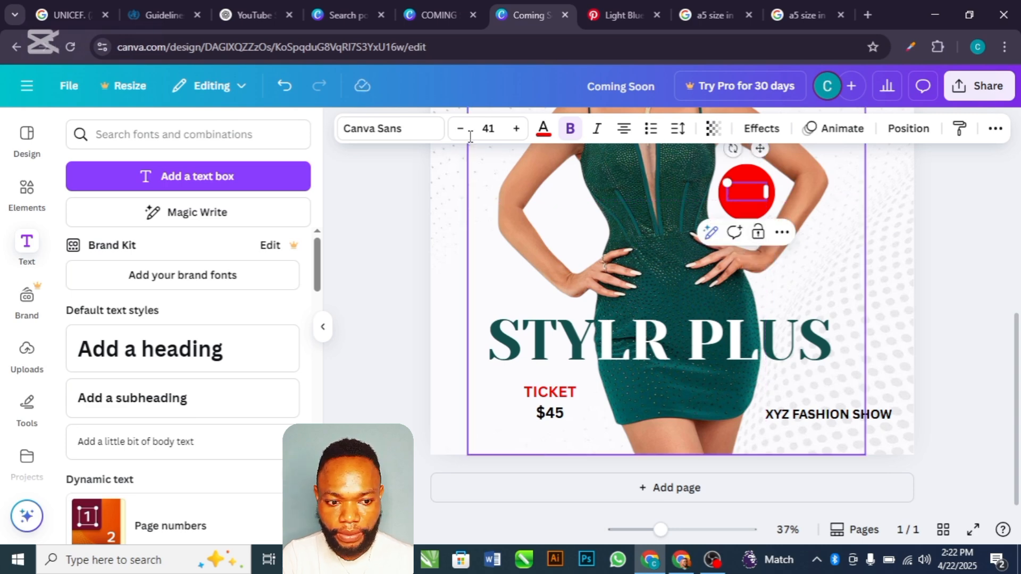
Shift the "TICKET $45" text slightly further left below "STYLR PLUS", away from the dress
drag(397, 369, 596, 452)
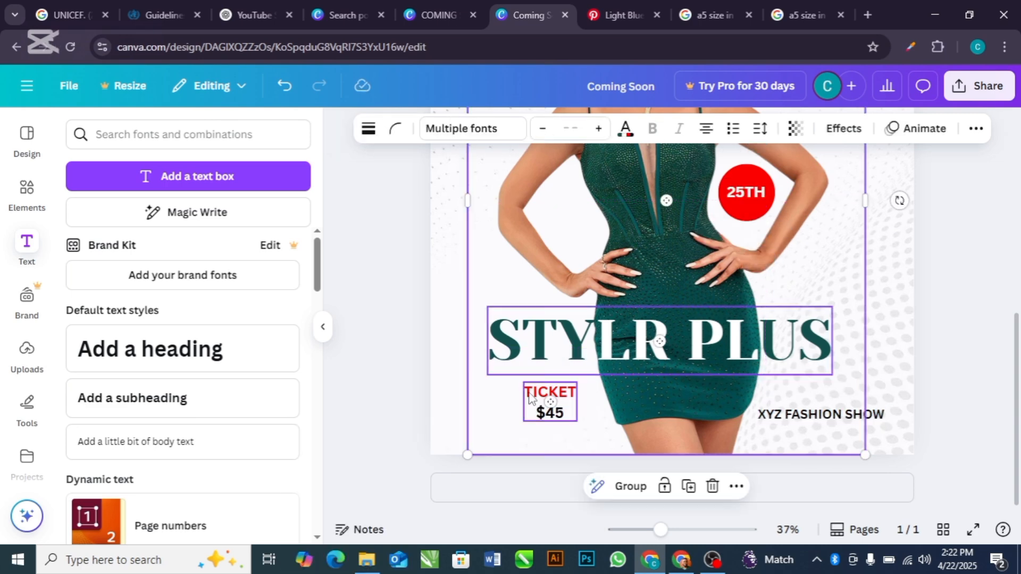
click(404, 404)
click(560, 418)
click(651, 367)
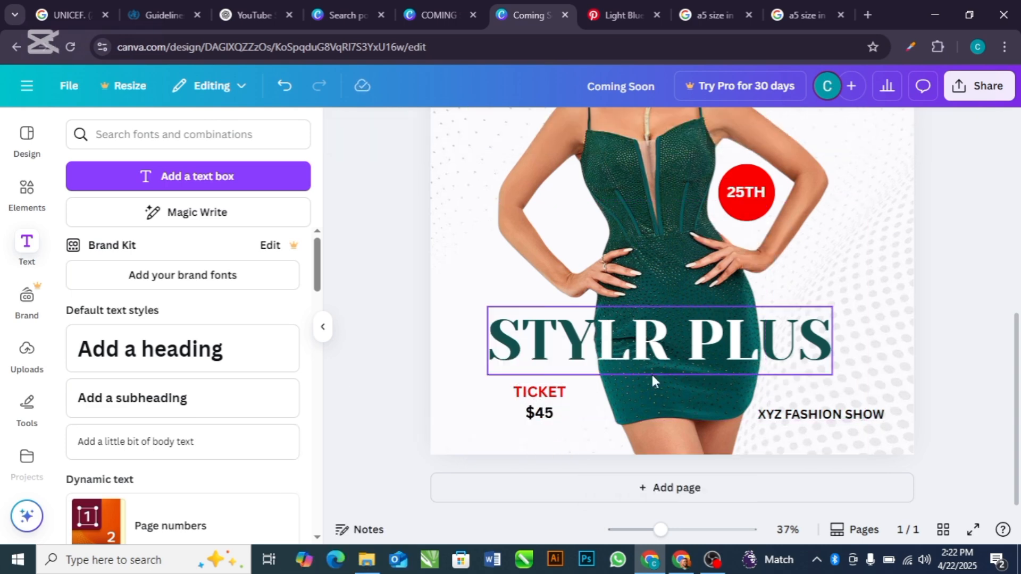
View the whole poster at 19% zoom and compare its layout with the finished "COMING SOON" reference design
scroll(681, 266, up, 5)
click(433, 14)
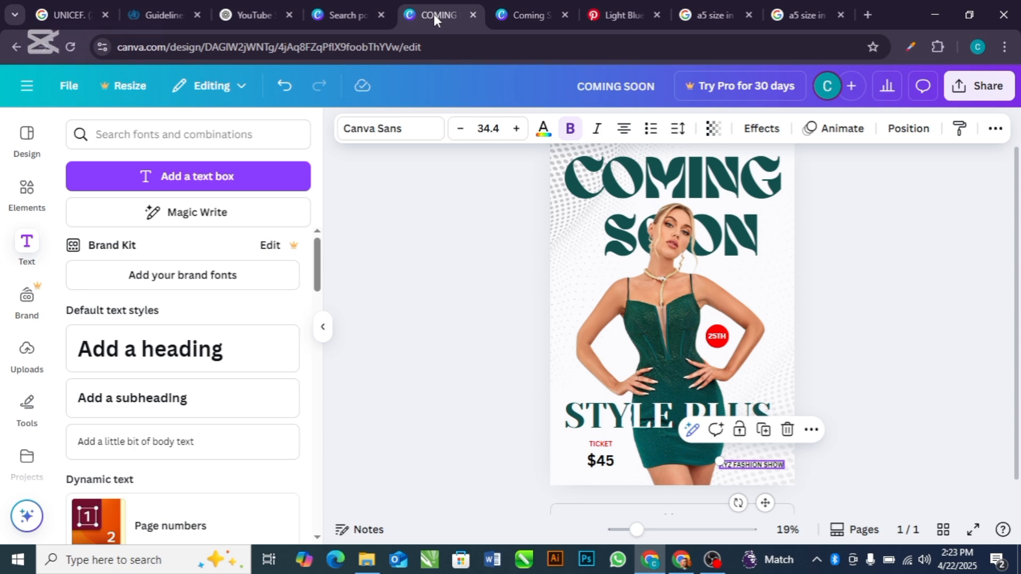
click(513, 14)
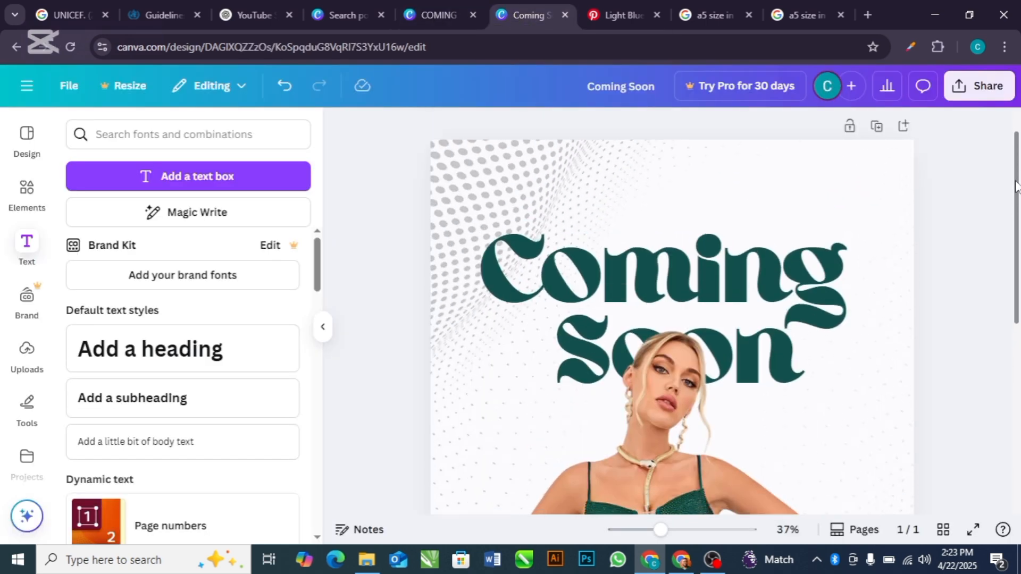
drag(1015, 186, 1019, 328)
drag(660, 530, 638, 529)
drag(1017, 314, 1017, 300)
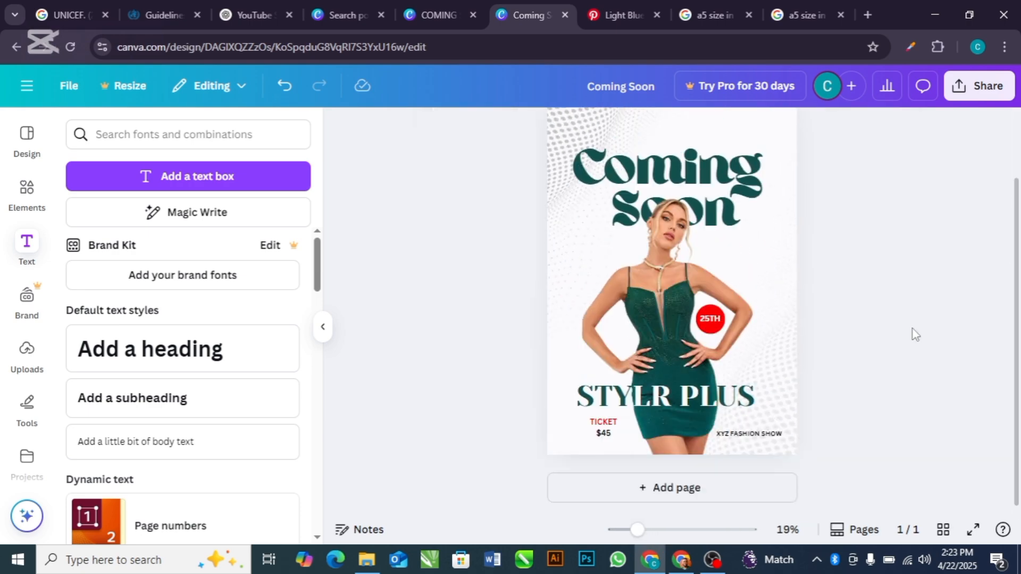
drag(1017, 194, 1017, 169)
click(428, 16)
click(524, 16)
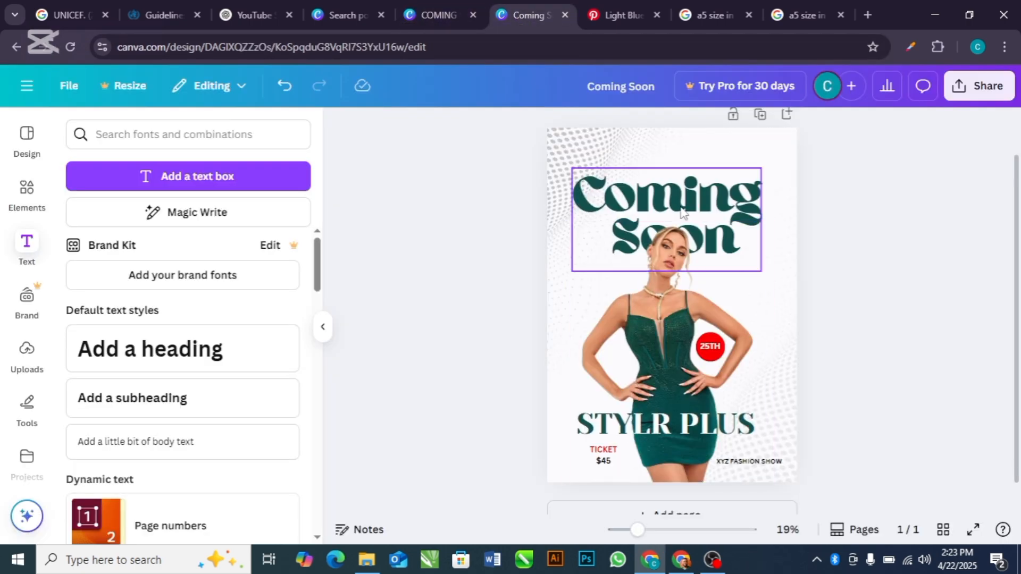
Enlarge the model cutout slightly upward so the head overlaps more of "Soon", and adjust its horizontal position
click(665, 298)
drag(665, 298, 664, 269)
drag(643, 315, 648, 314)
Enlarge the "STYLR PLUS" title to size 169, centre it across the dress and nudge the model slightly right behind it
click(691, 424)
drag(756, 406, 773, 402)
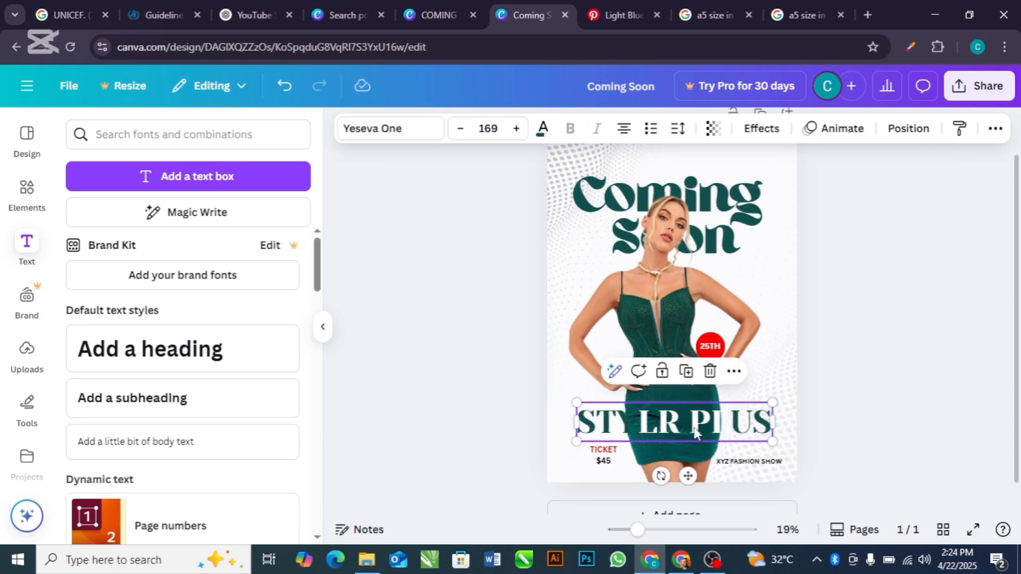
drag(695, 433, 683, 425)
drag(642, 314, 647, 313)
drag(658, 421, 664, 421)
click(839, 300)
Select the red circle together with its "25TH" text and move both up into the gap between waist and arm
click(707, 356)
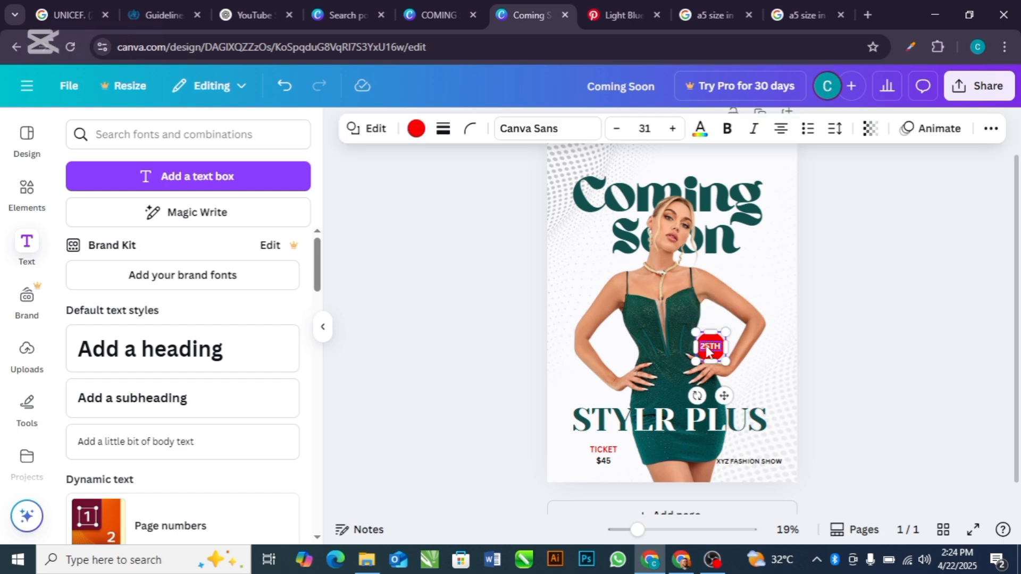
shift+click(709, 349)
drag(710, 349, 716, 337)
click(898, 337)
Move the "Coming Soon" title up, close to the poster's top edge
scroll(729, 233, up, 1)
click(746, 214)
drag(746, 213, 746, 185)
drag(745, 185, 745, 184)
Compare the poster with the reference design and the "Blue Bold Modern Fashion Coming Soon Poster" template
click(430, 12)
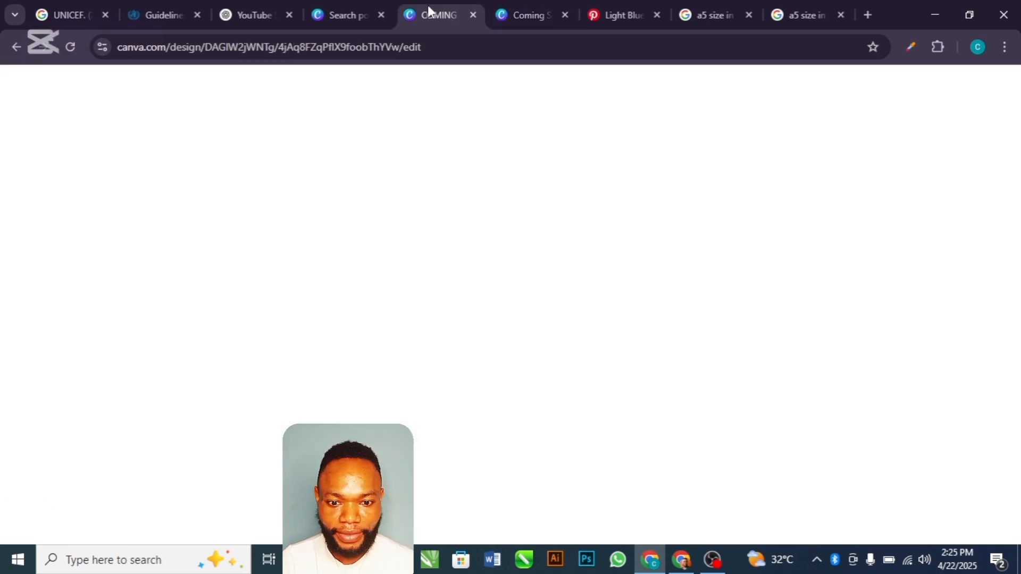
click(333, 8)
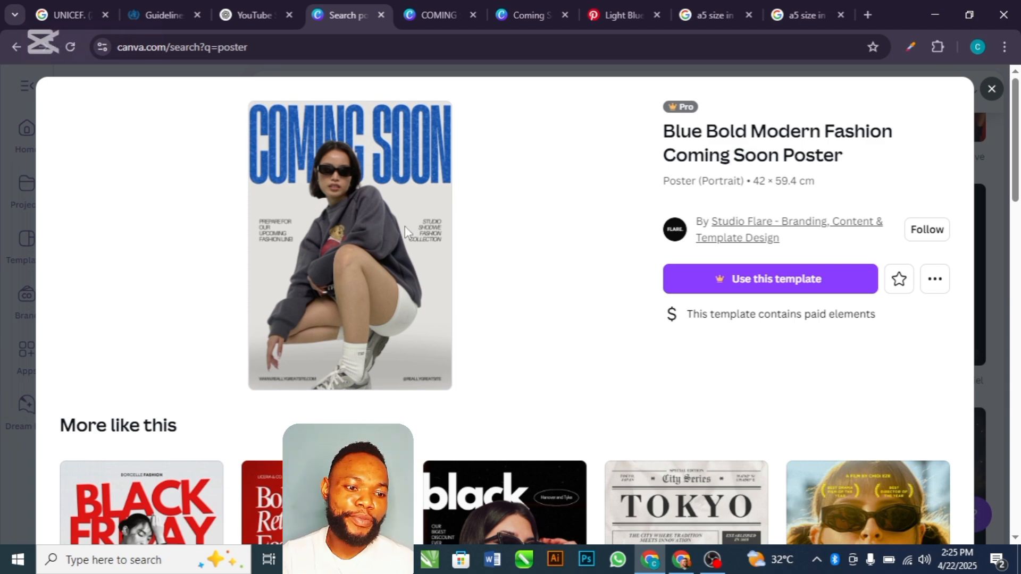
click(514, 14)
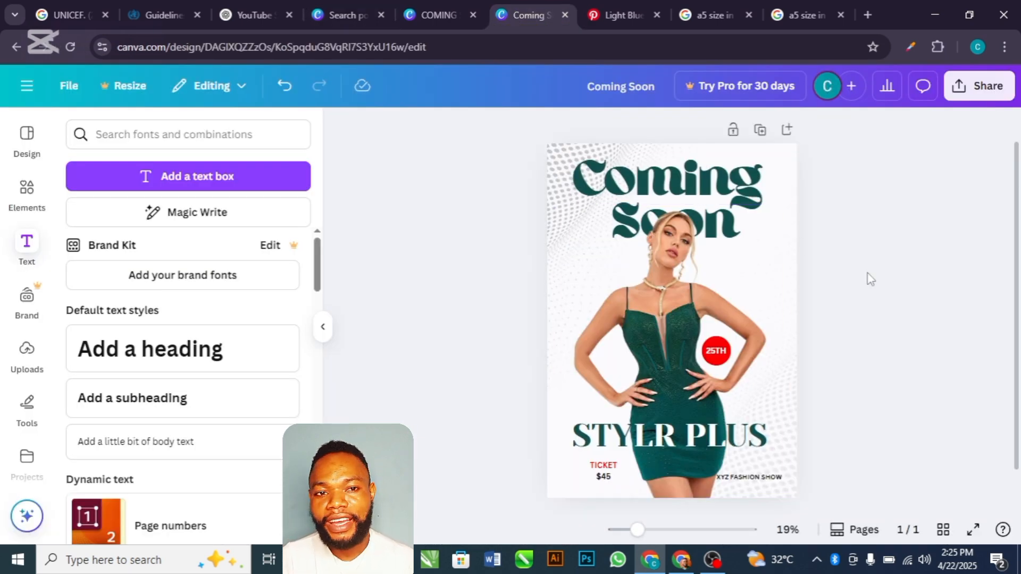